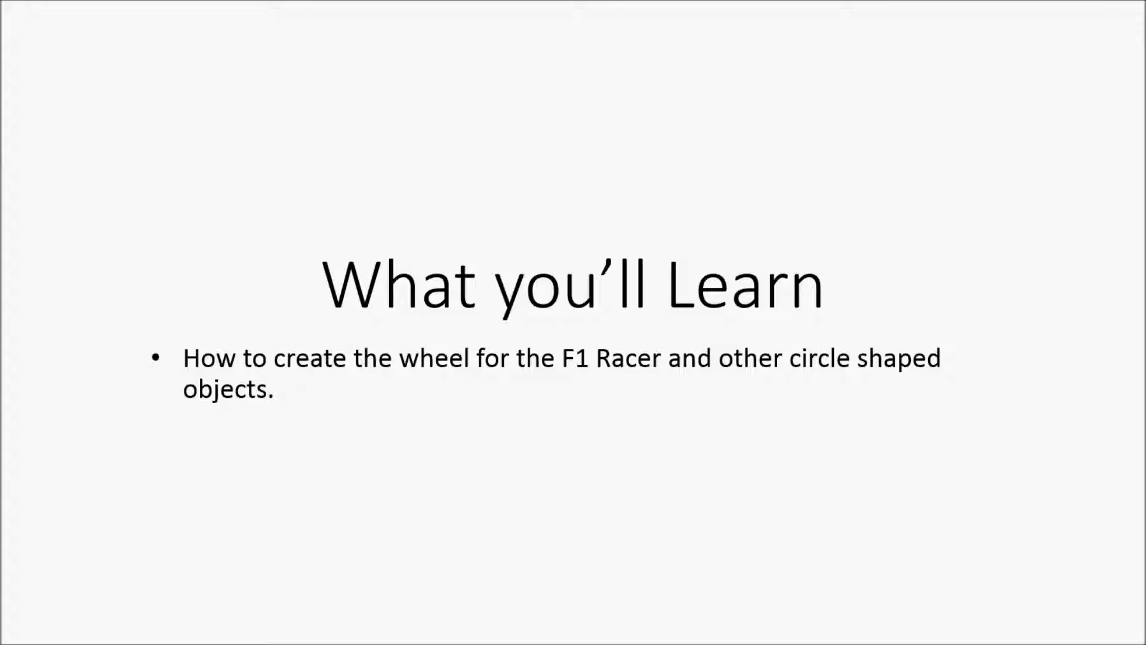
- End the slide show and switch to the wheel drawing in Autodesk Inventor
key("Escape")
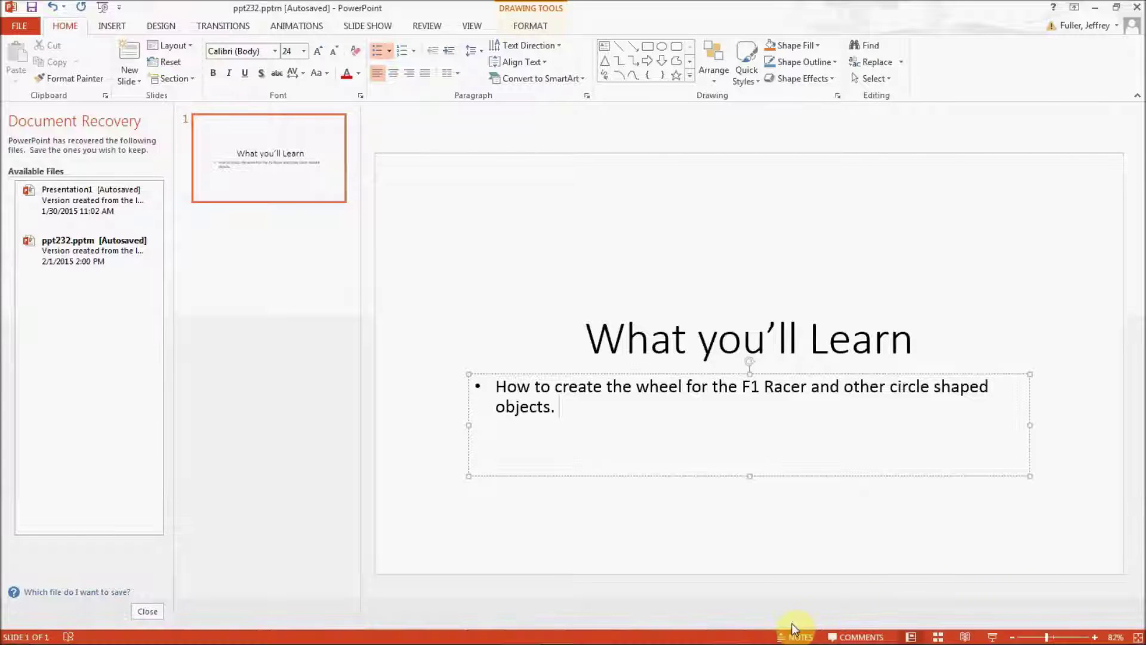
left_click(730, 632)
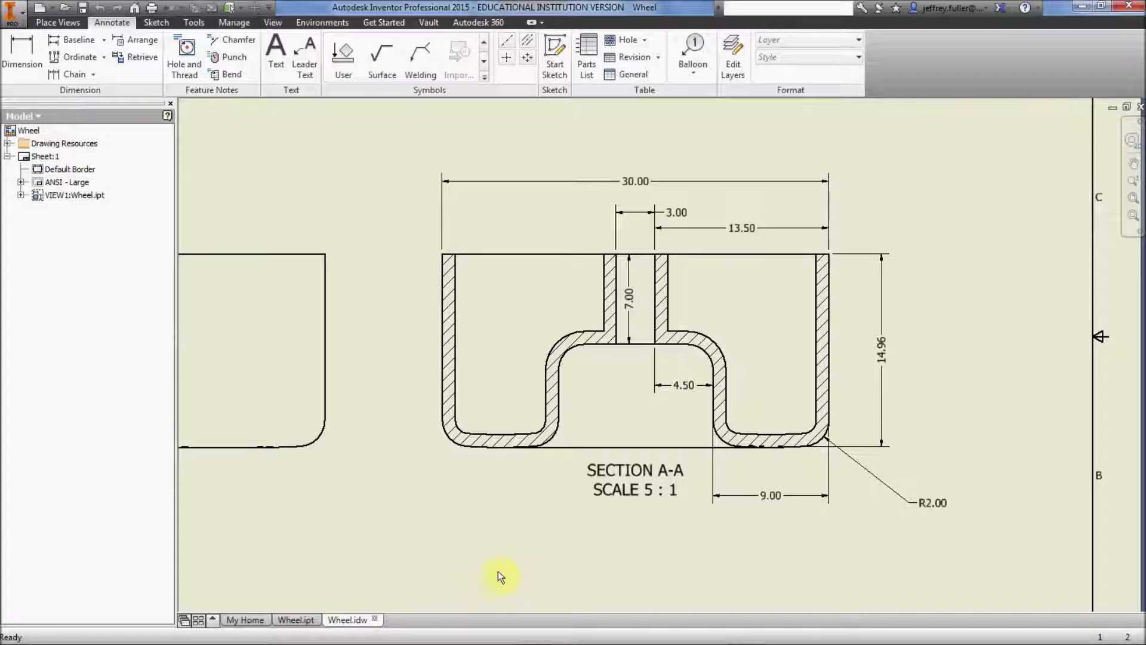
- Examine the finished Wheel.ipt model from the front and side, and return to the Wheel.idw section drawing
left_click(306, 624)
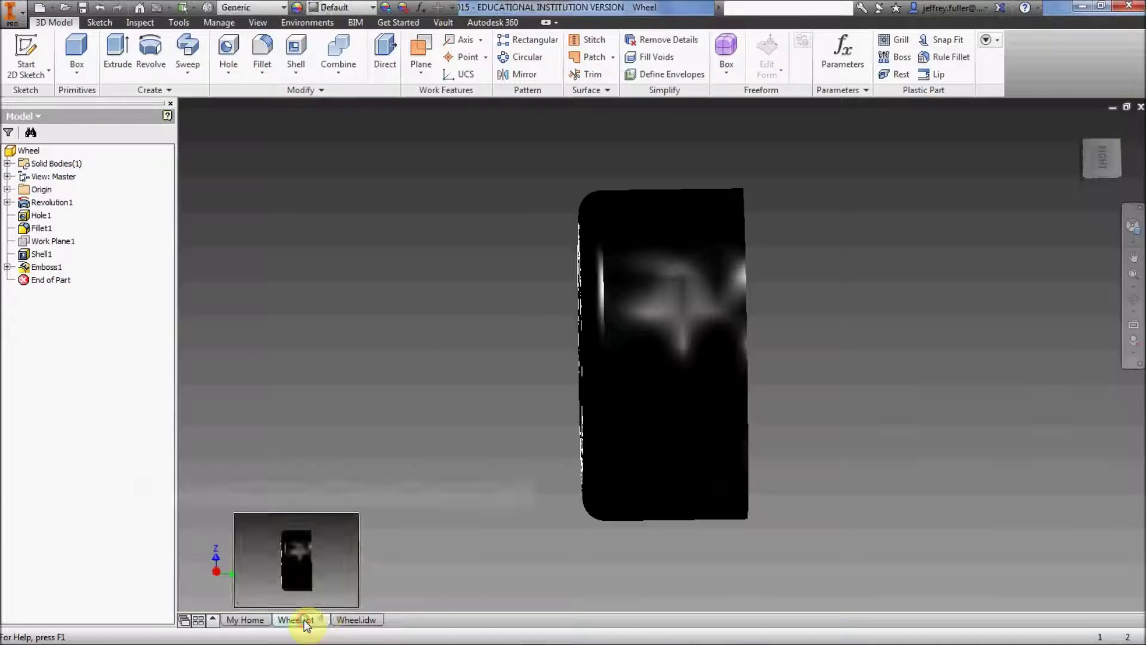
middle_click_drag(468, 527, 790, 432, "shift")
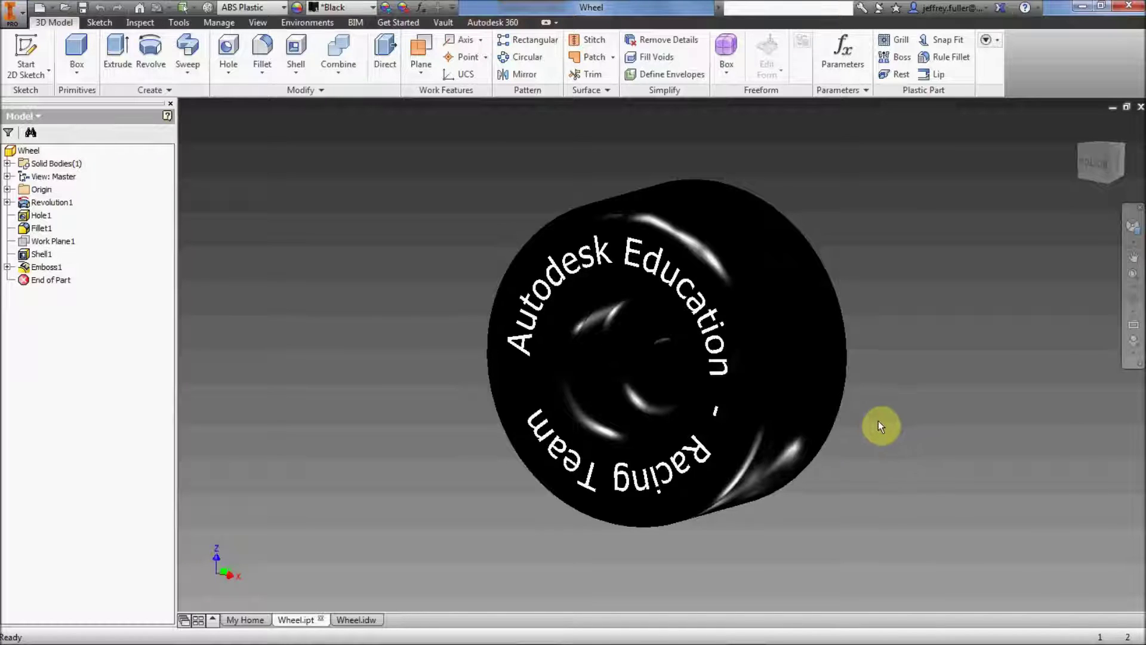
middle_click_drag(848, 428, 880, 410, "shift")
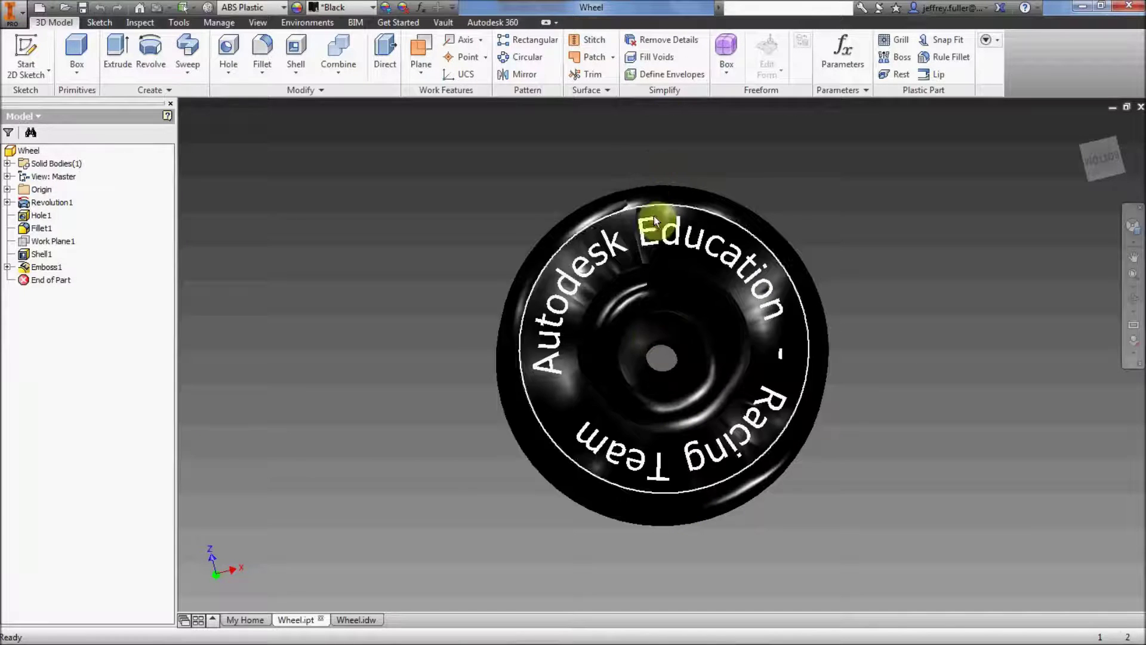
middle_click_drag(884, 420, 747, 456, "shift")
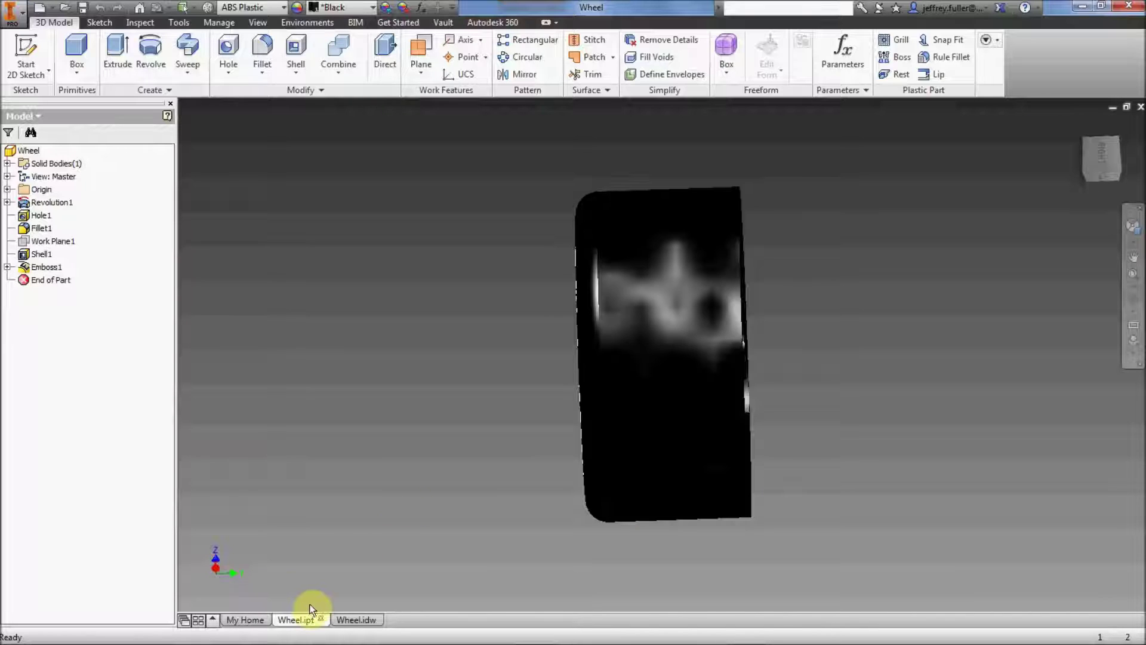
mouse_move(356, 622)
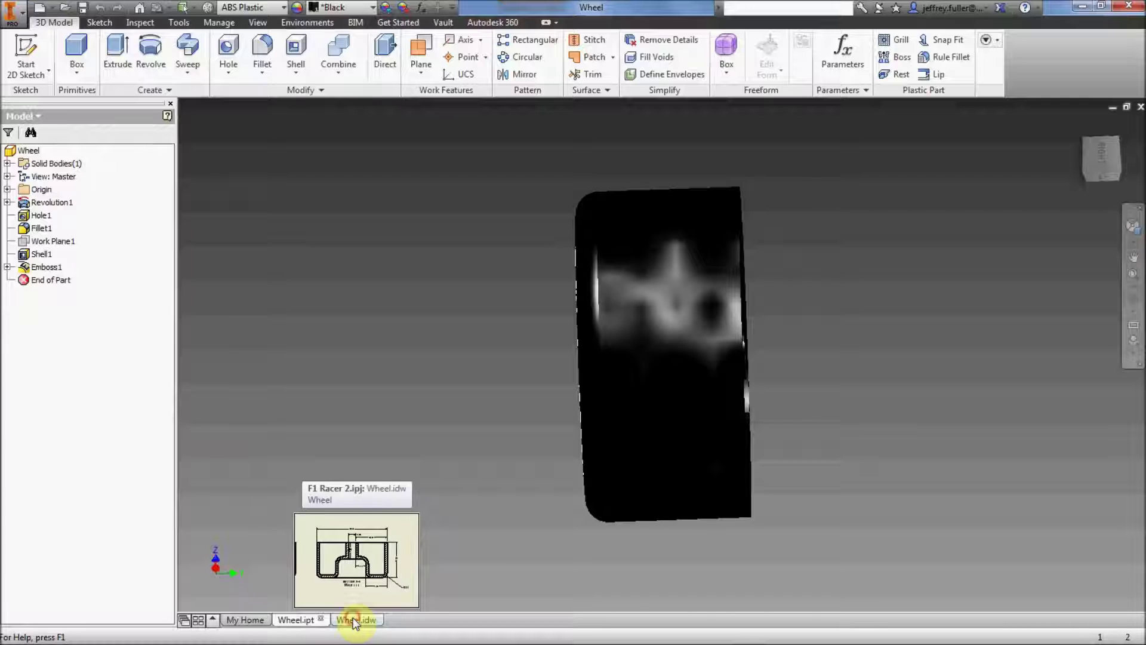
left_click(352, 617)
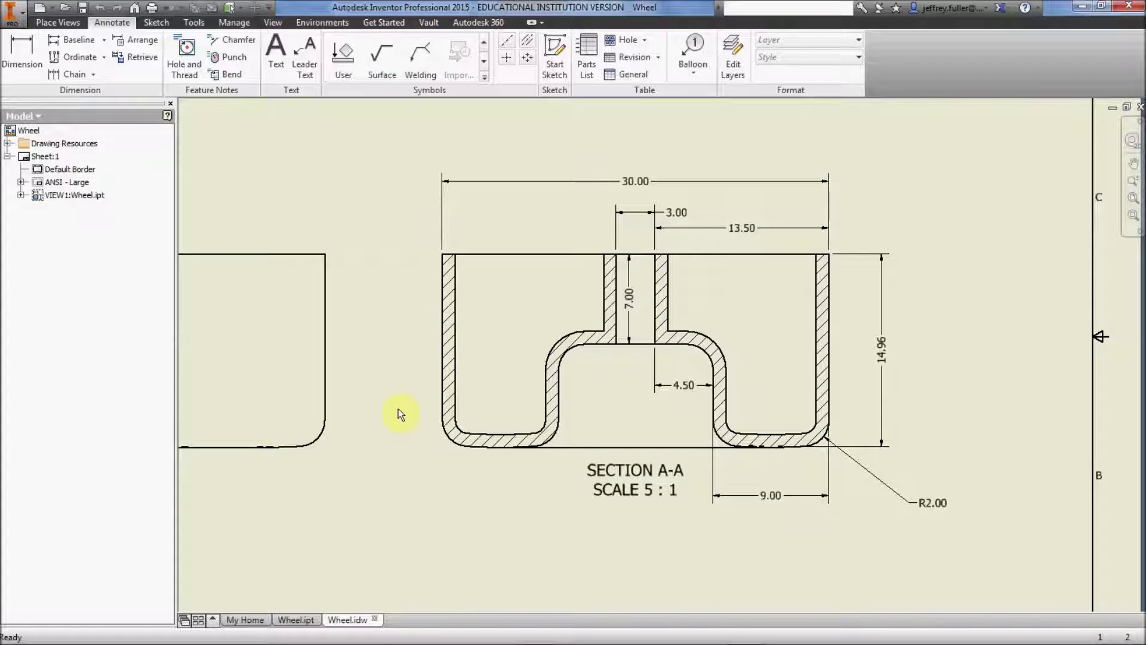
- Create a new part from the metric Standard (mm).ipt template
left_click(40, 10)
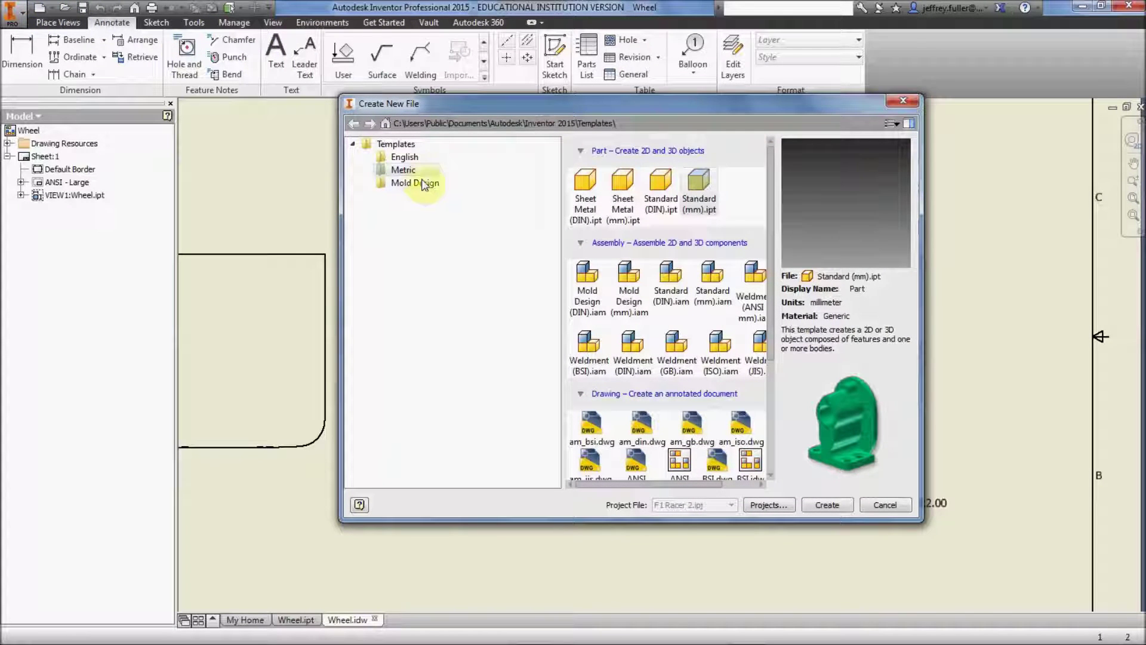
left_click(406, 158)
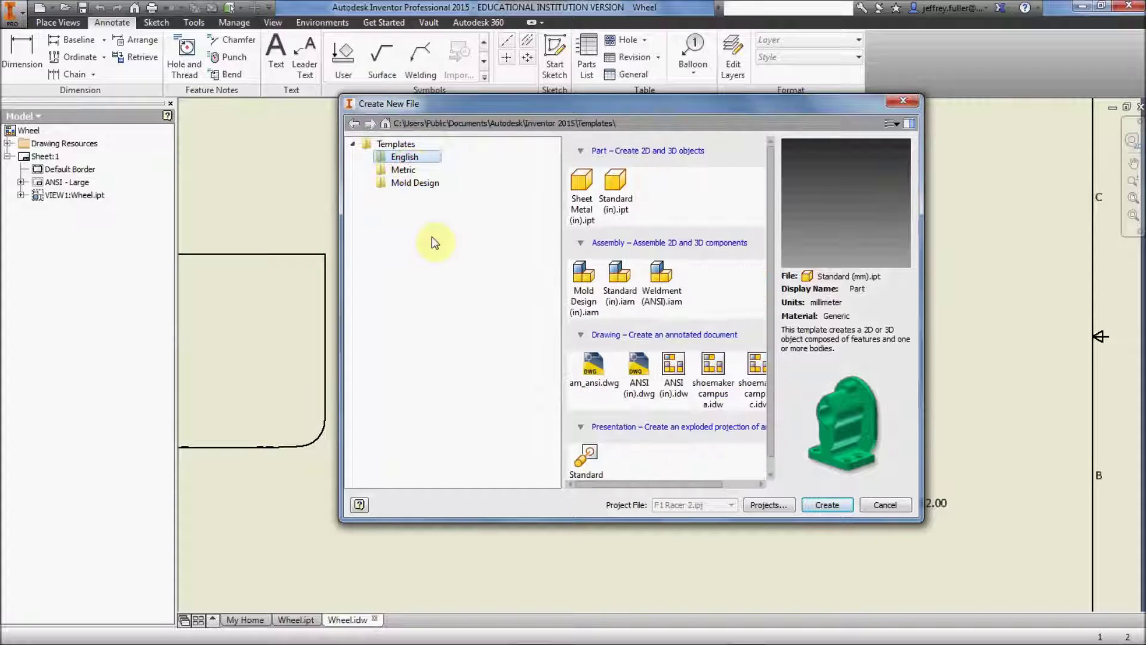
left_click_drag(491, 106, 481, 85)
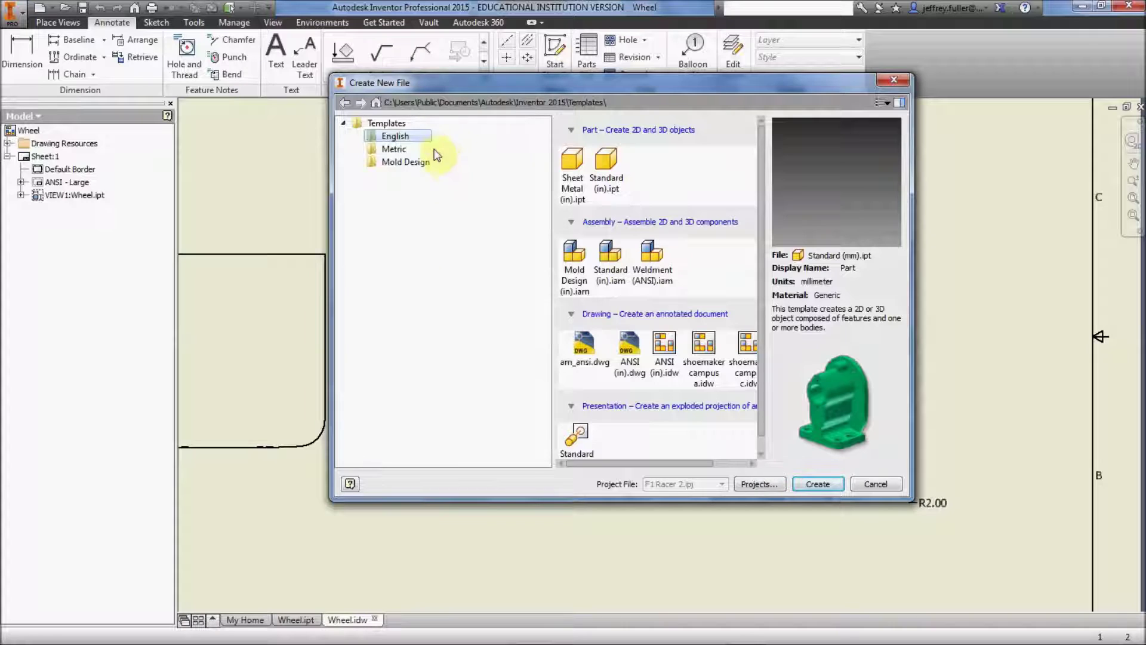
left_click(396, 148)
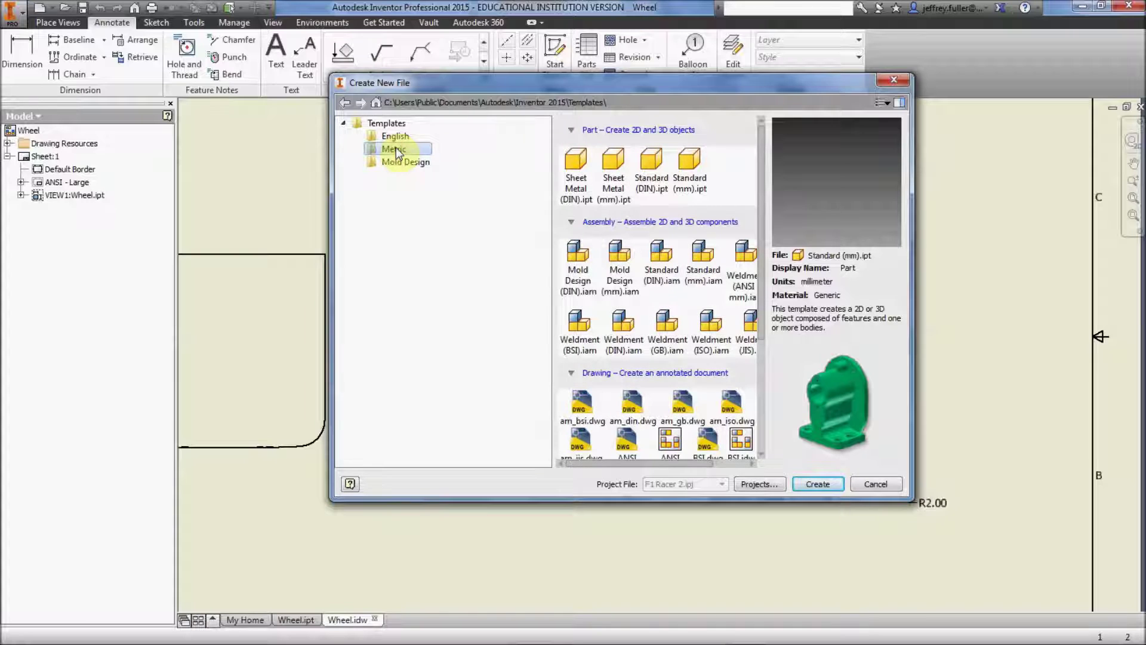
left_click(689, 164)
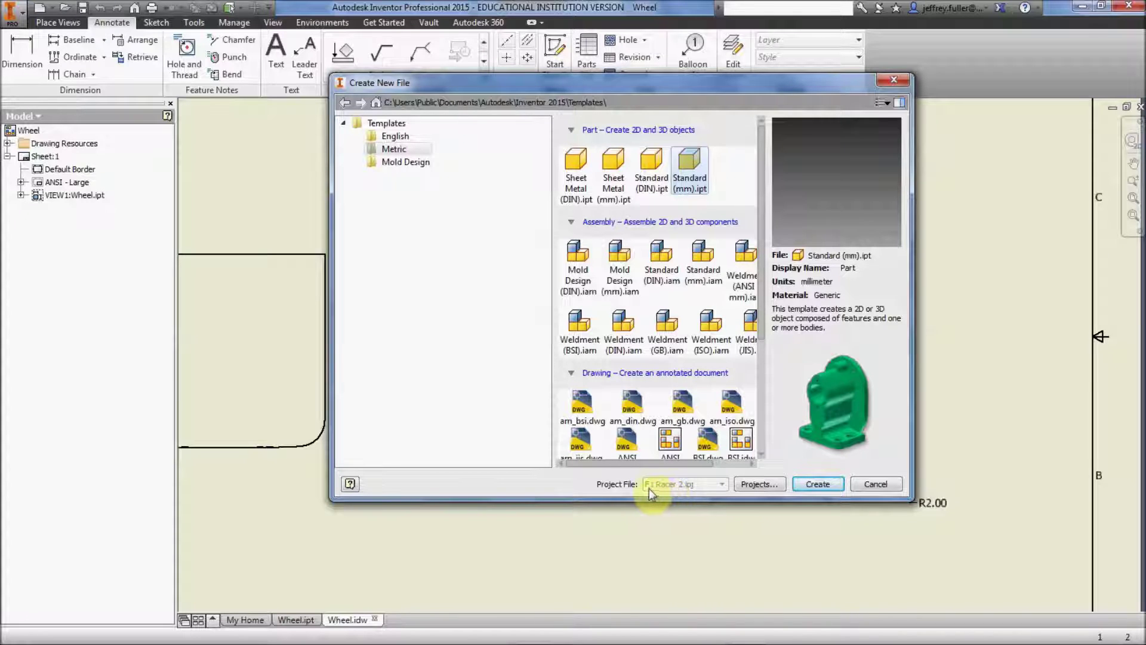
left_click(835, 491)
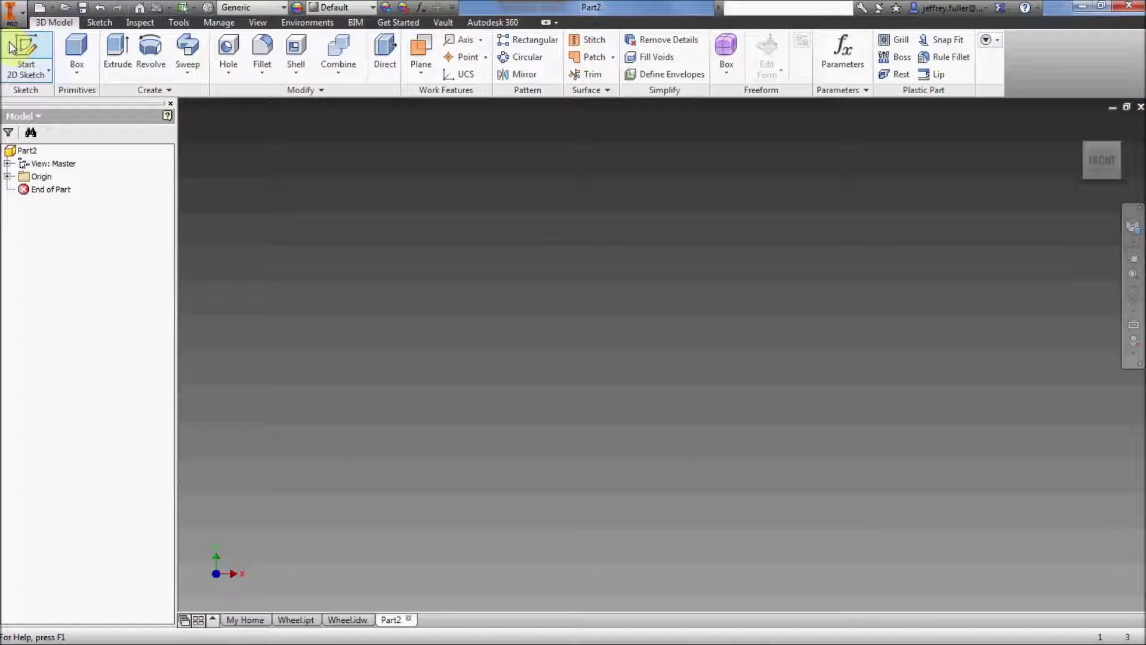
- On the XY plane, sketch a closed six-line L-shaped profile about 13.4 mm high and 10.6 mm wide, its long edge along the vertical axis
left_click(36, 66)
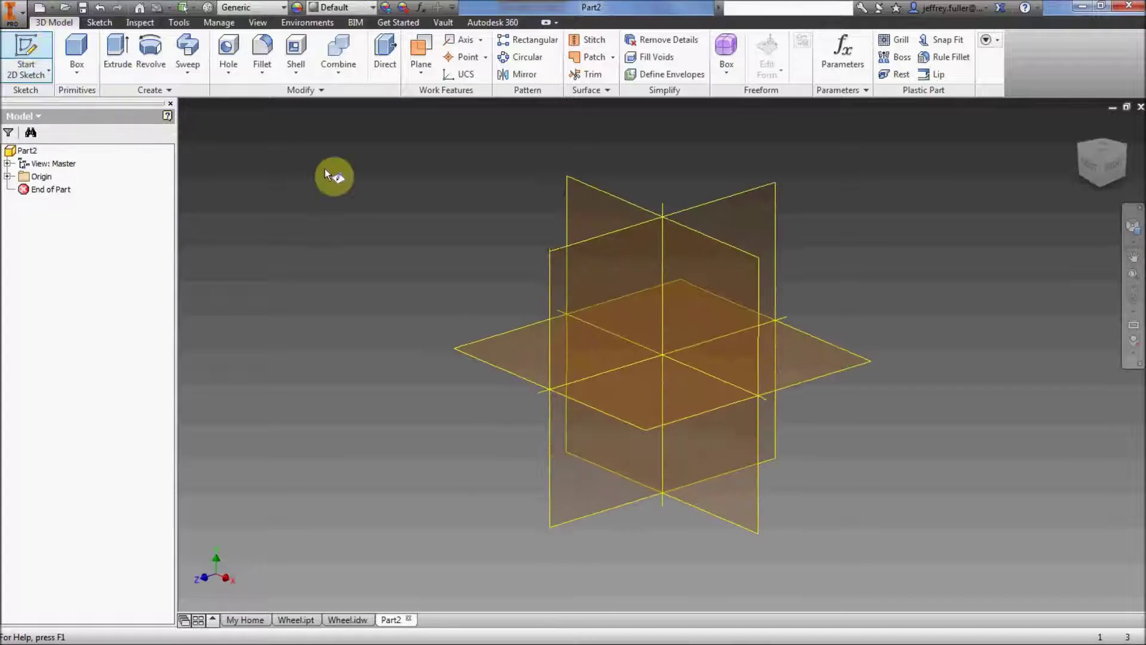
left_click(604, 200)
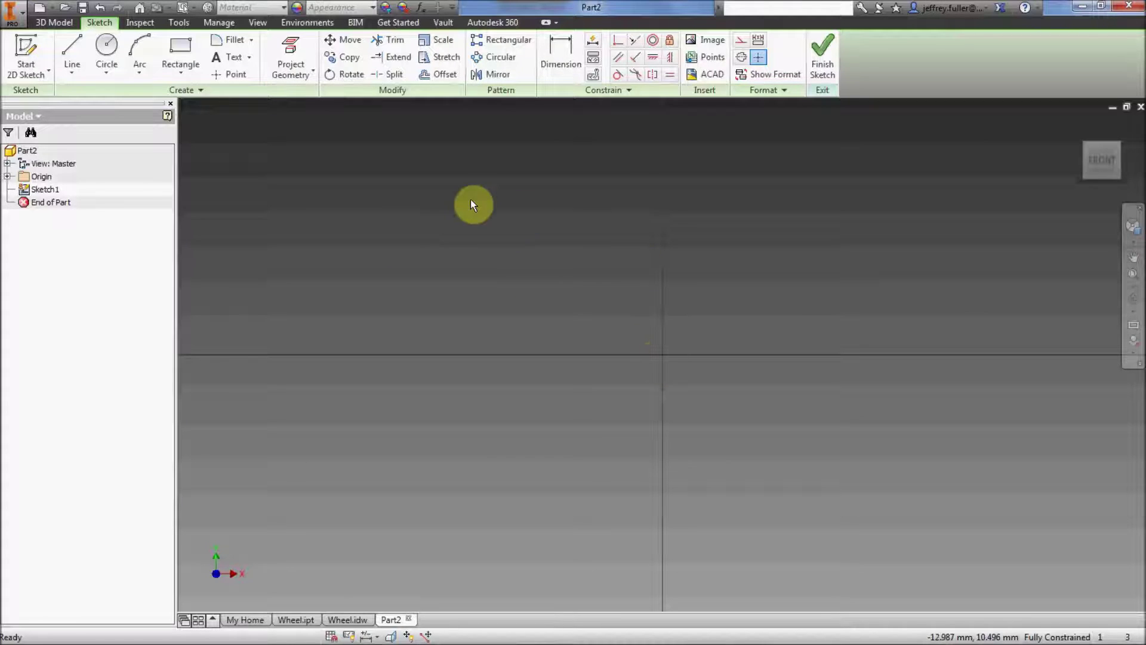
left_click(72, 49)
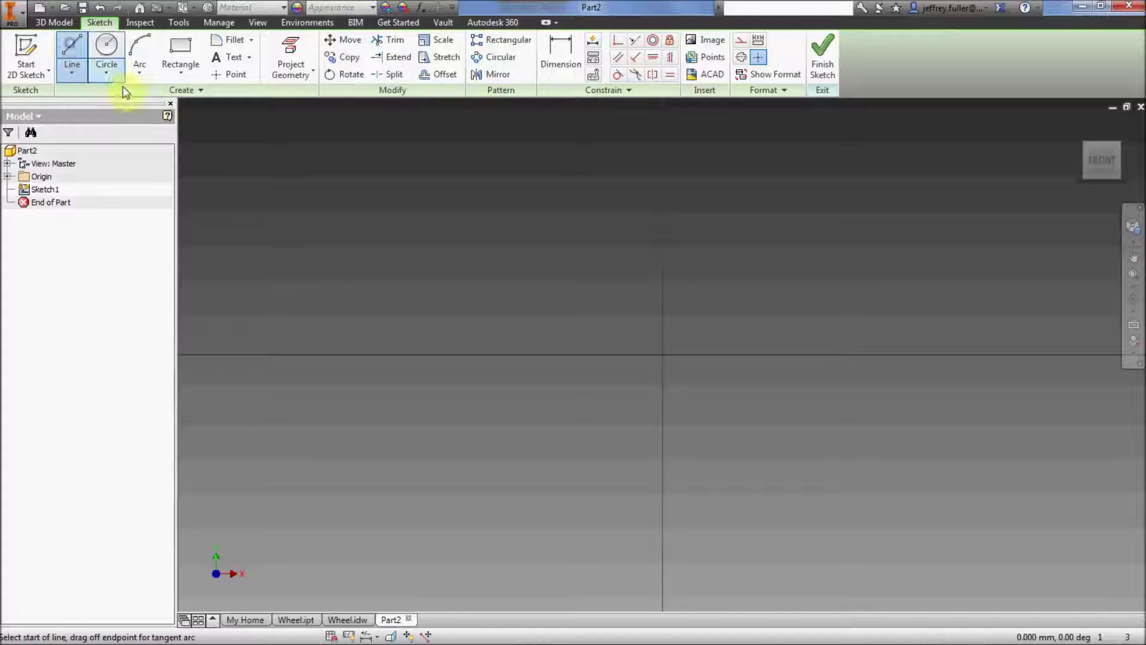
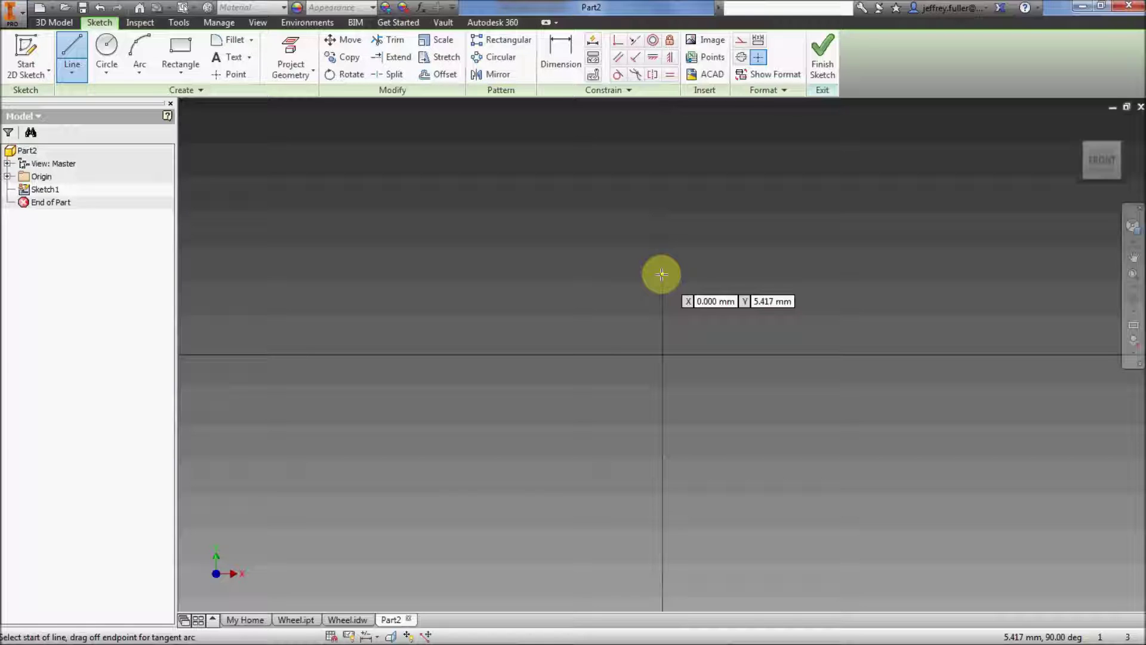
left_click(661, 274)
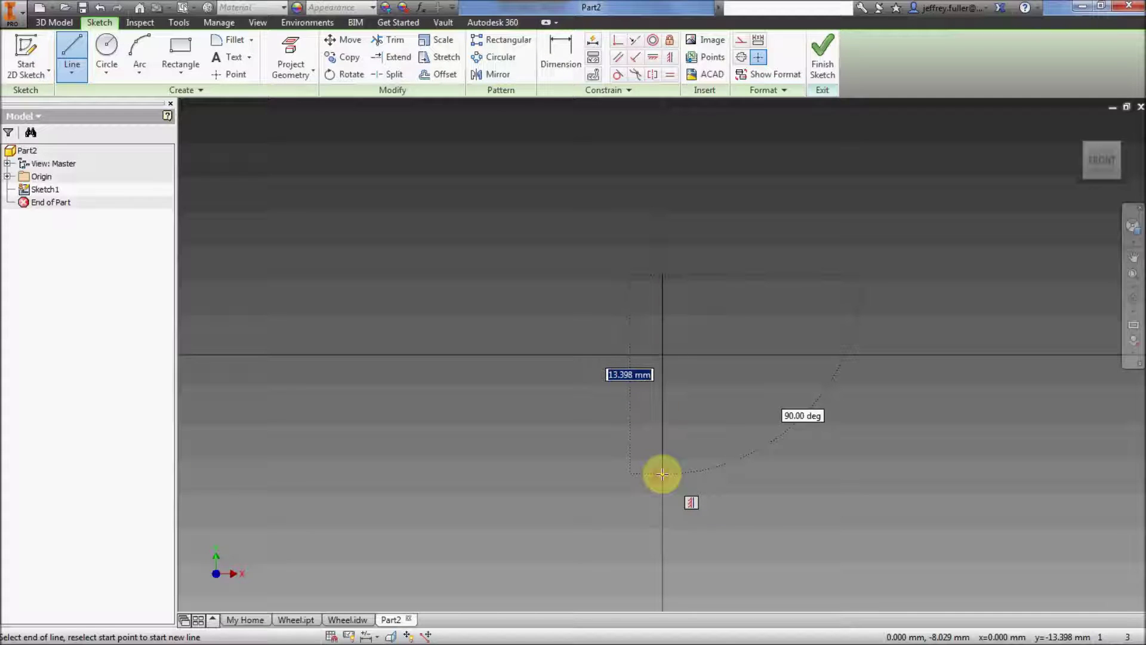
left_click(662, 474)
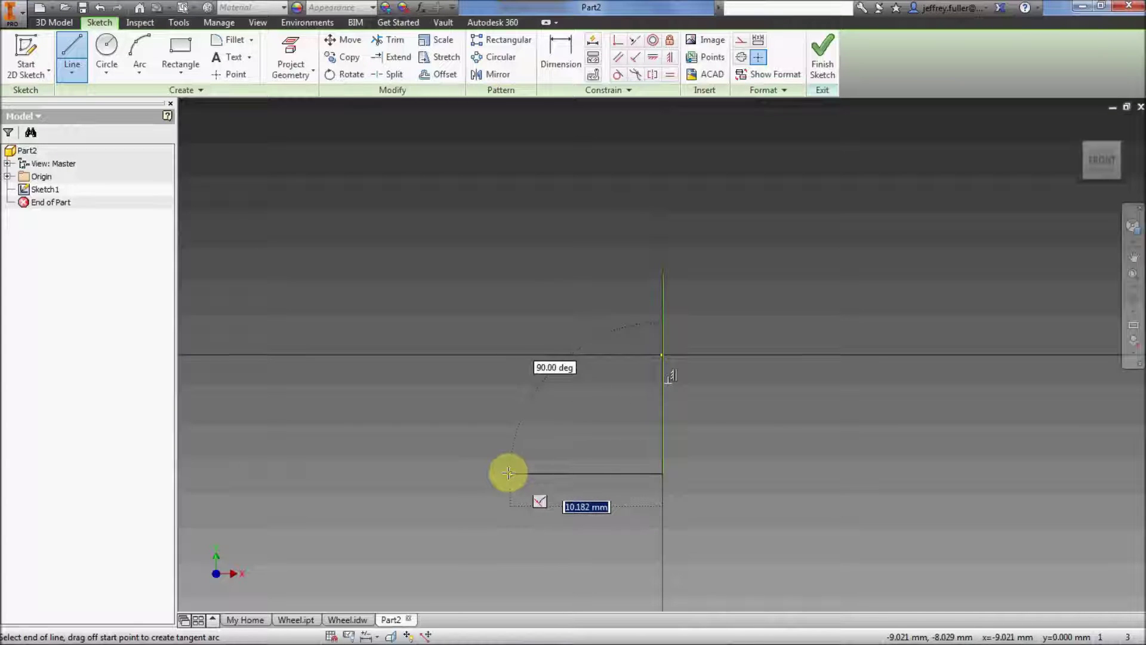
left_click(505, 473)
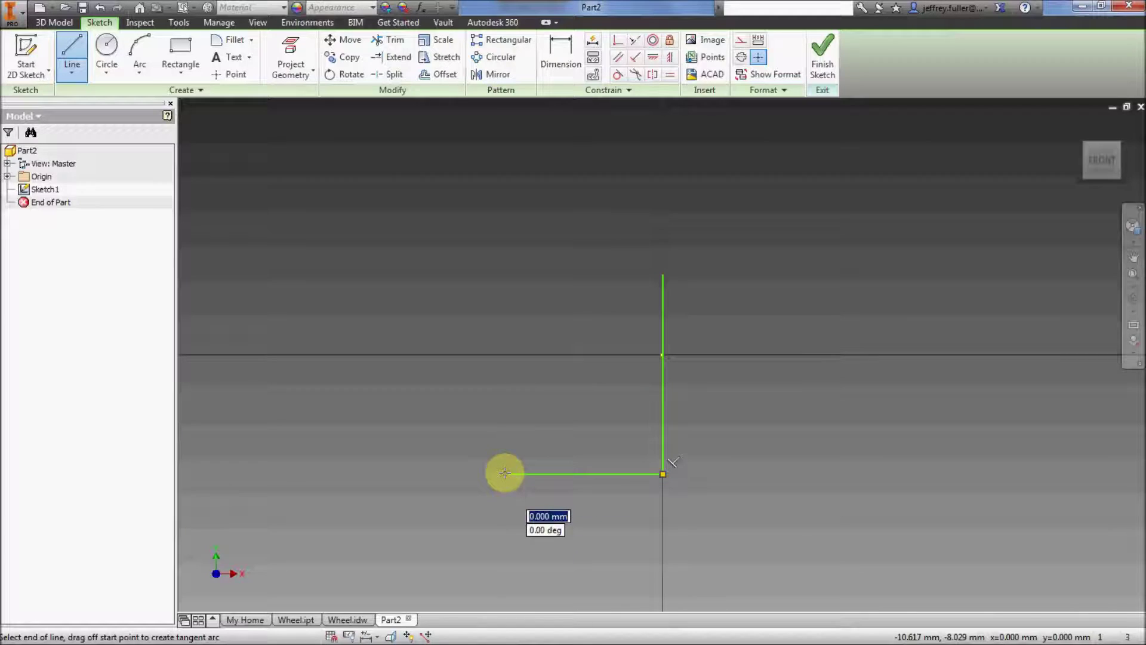
left_click(505, 400)
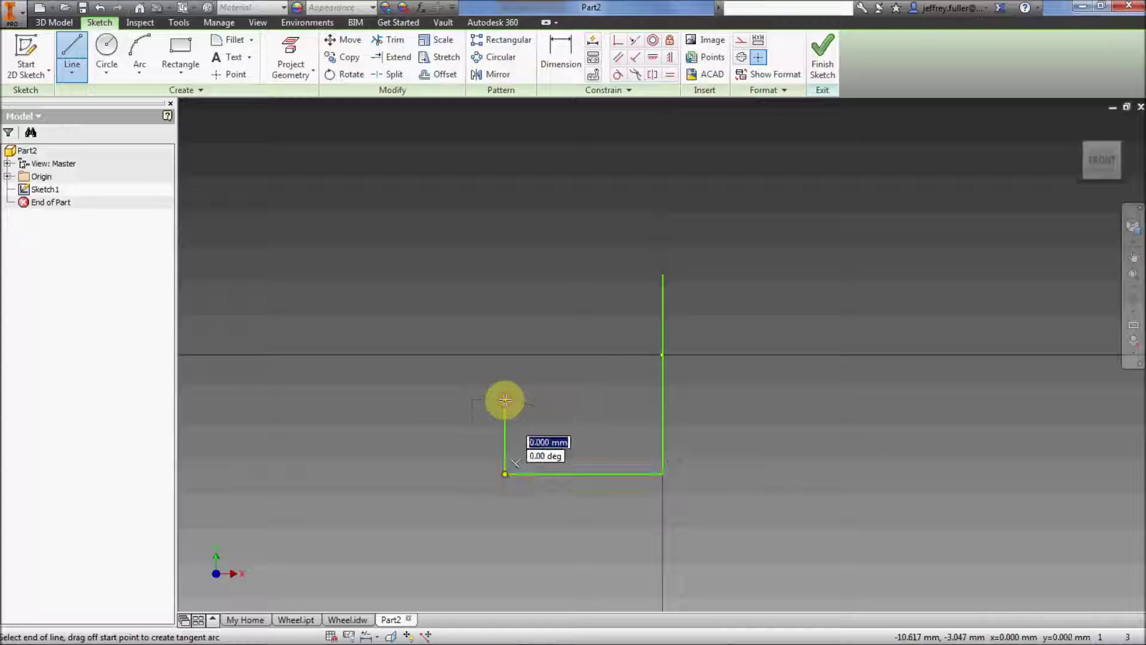
left_click(594, 401)
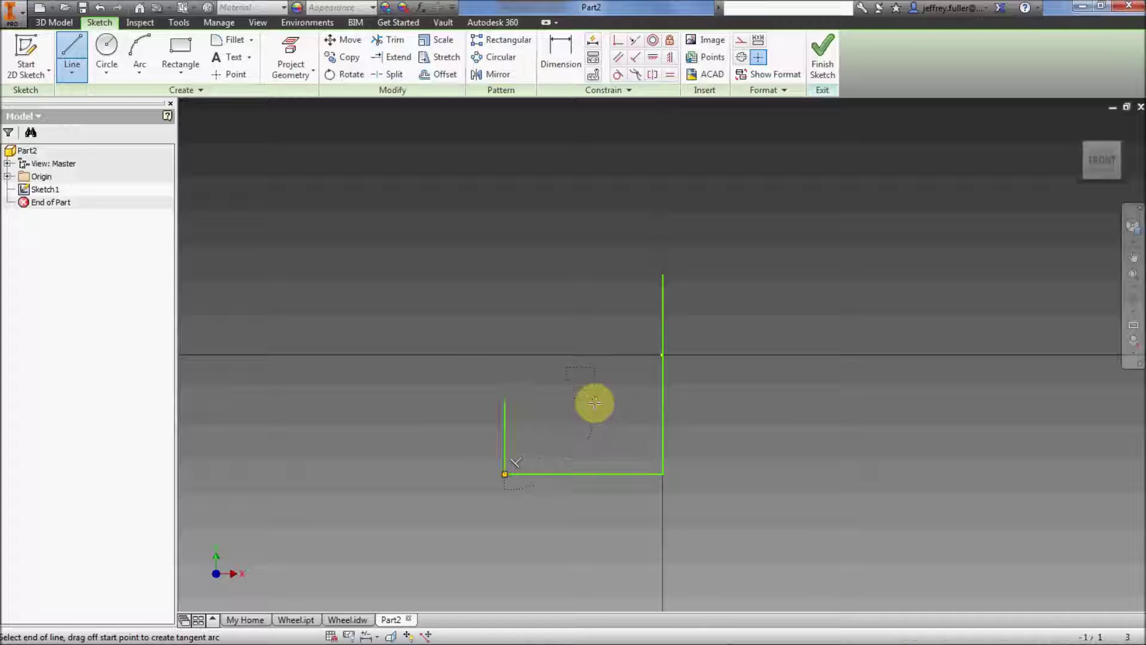
left_click(595, 275)
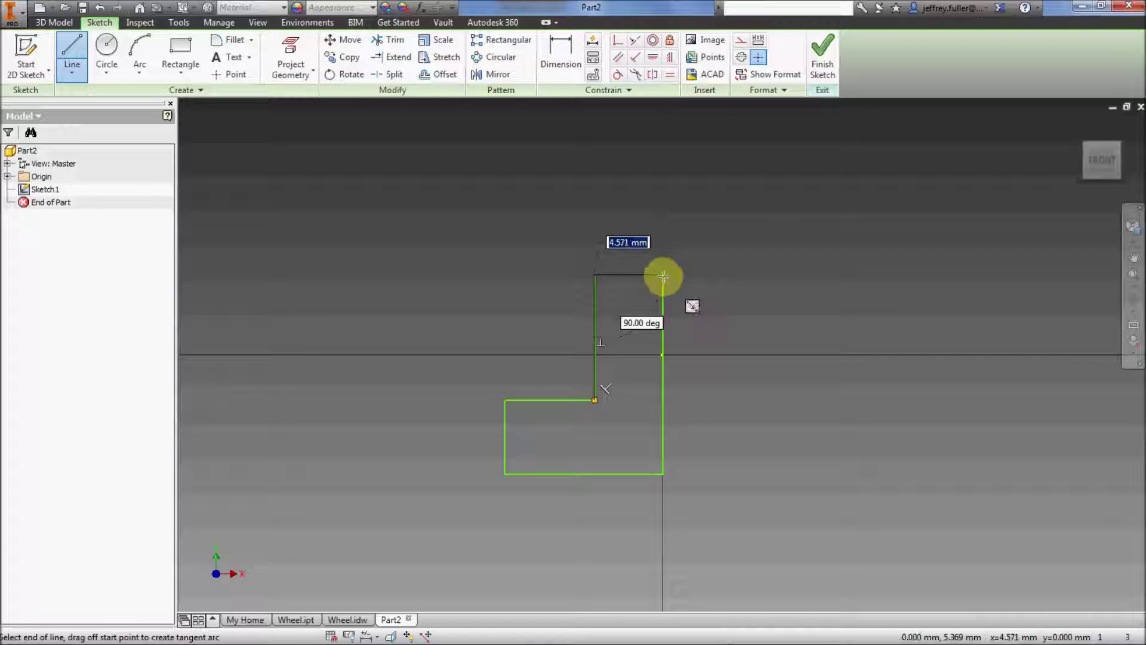
left_click(663, 273)
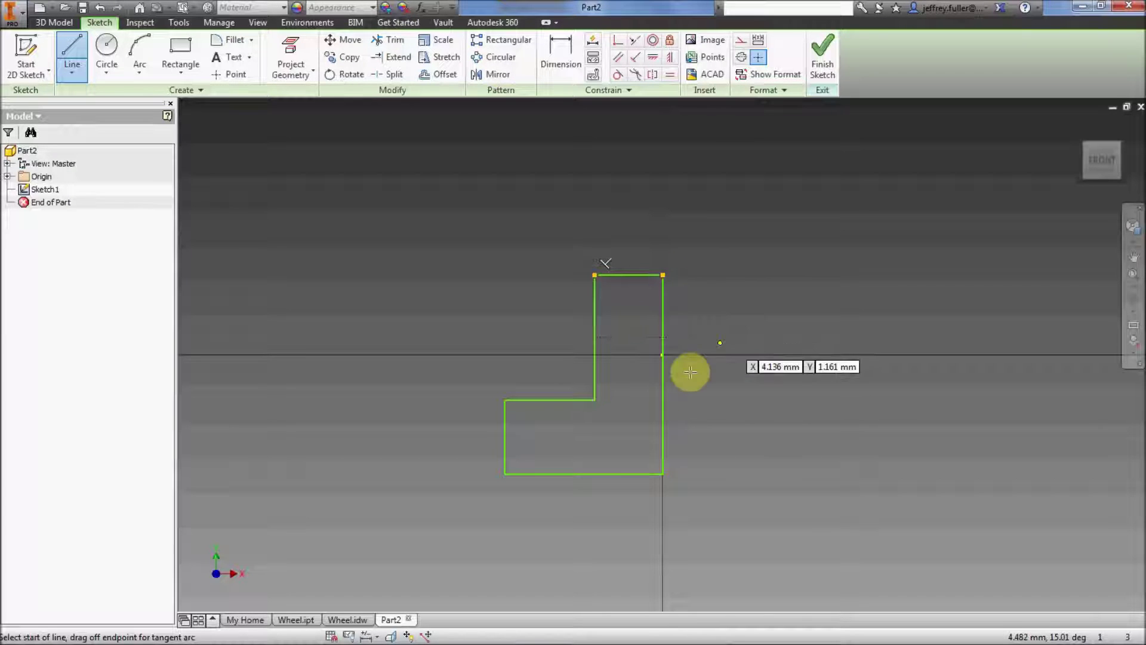
- Check the section view in Wheel.idw and dimension the profile's long vertical edge to 13.5 mm
left_click(561, 53)
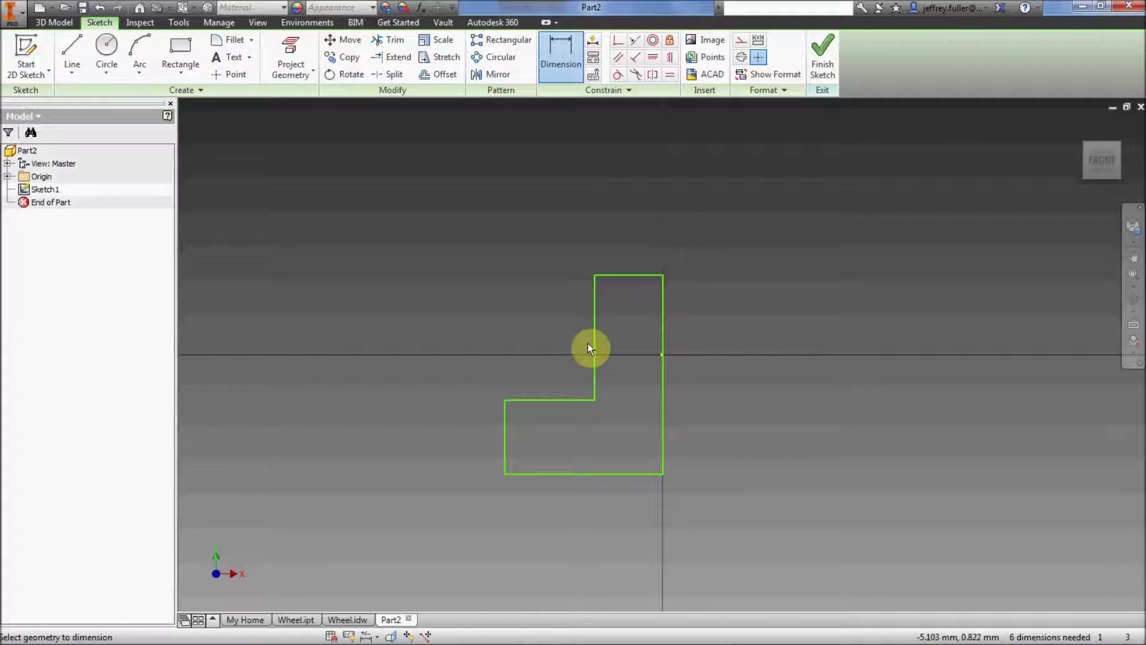
mouse_move(333, 596)
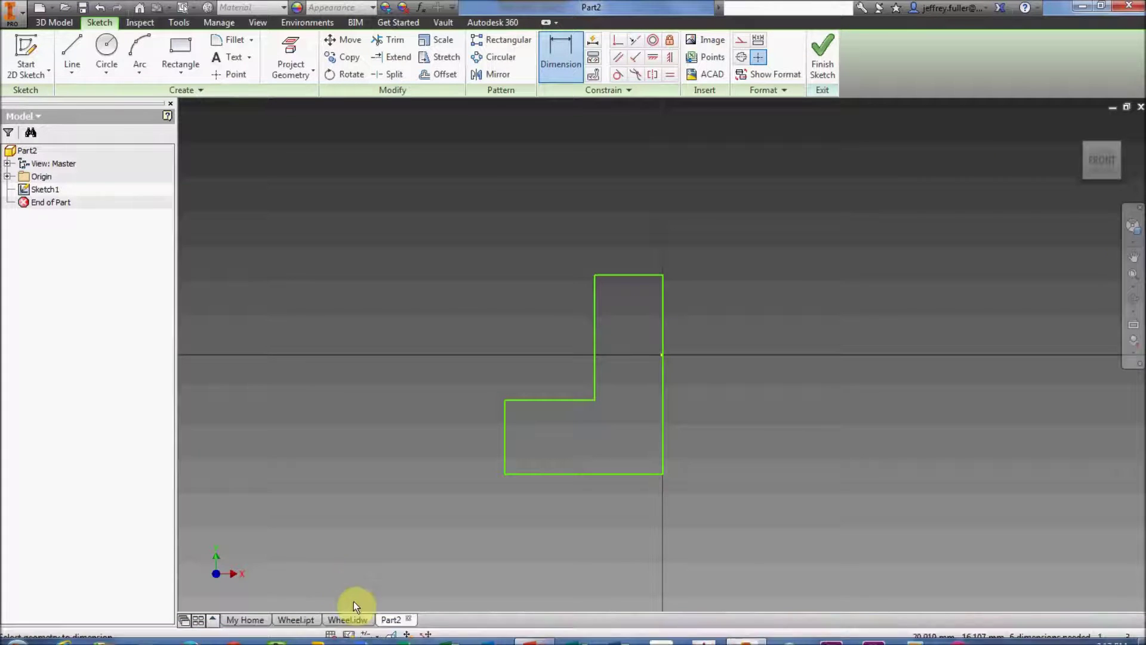
left_click(348, 620)
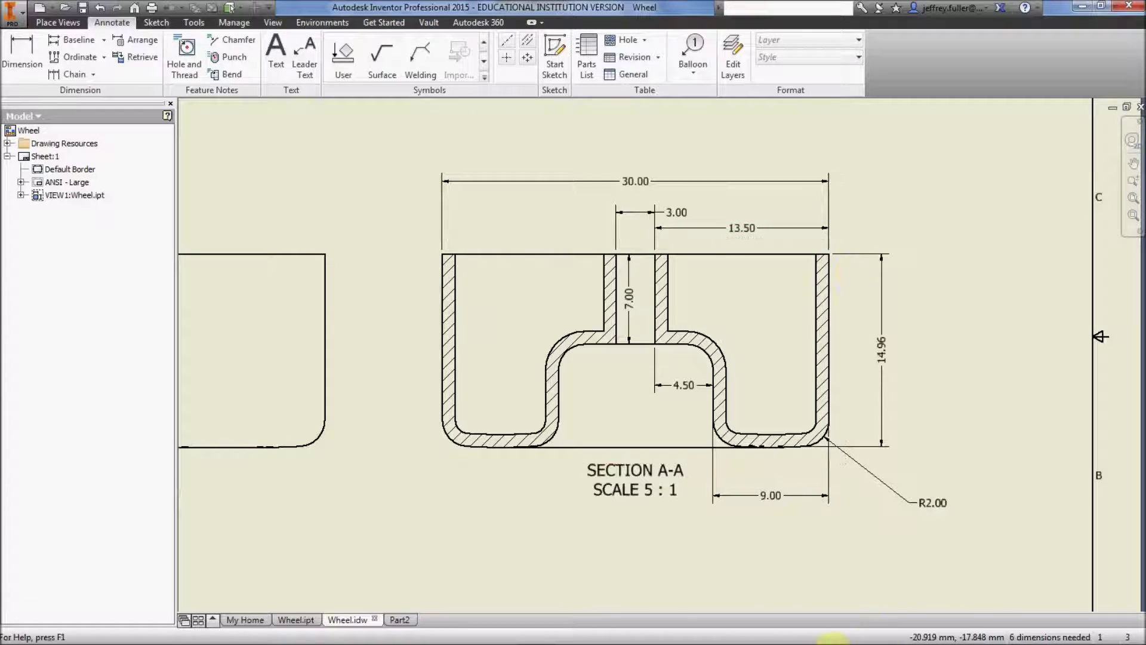
left_click(396, 620)
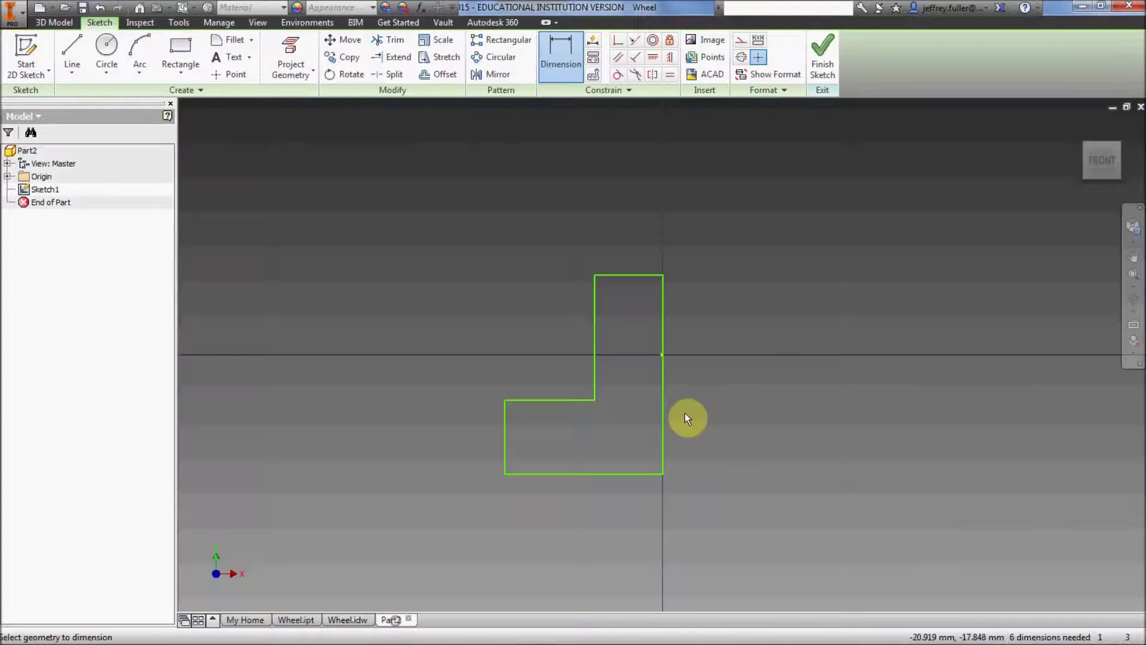
left_click(661, 330)
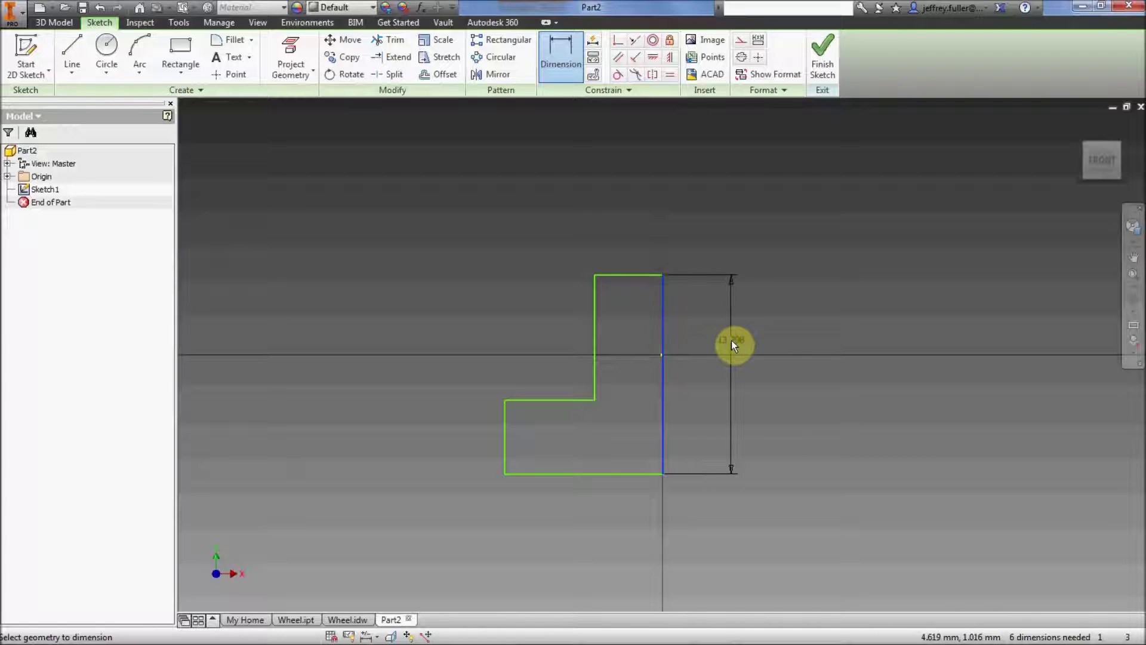
left_click(729, 340)
type("4")
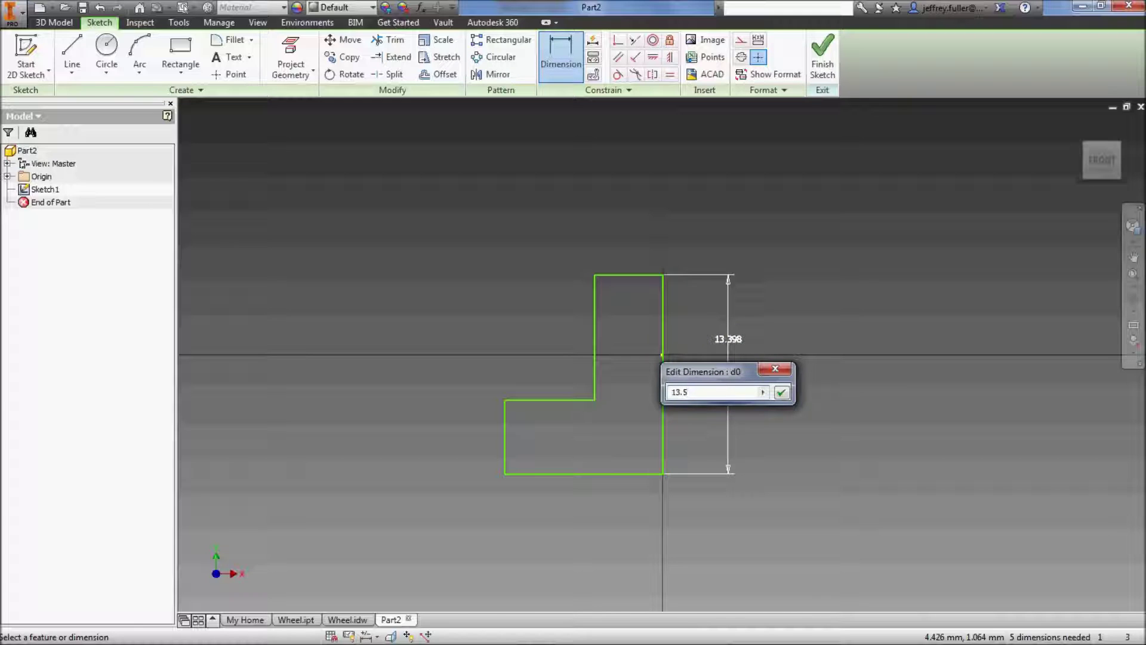
left_click(782, 393)
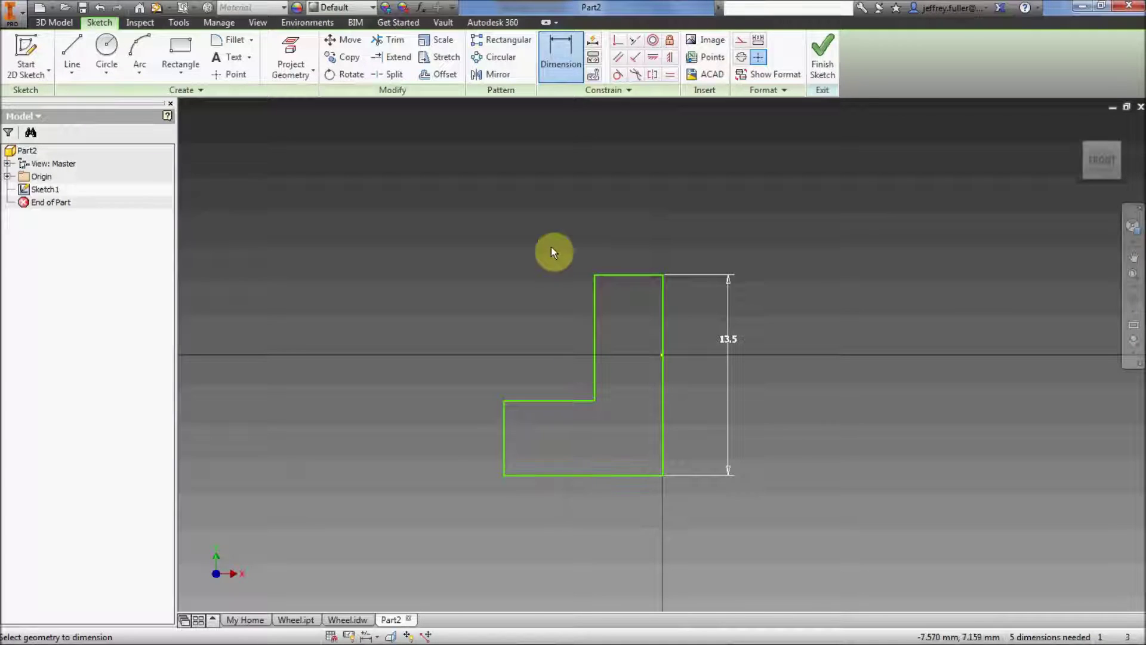
- Check the section view in Wheel.idw and dimension the profile's long lower horizontal edge to 14.96 mm
left_click(347, 620)
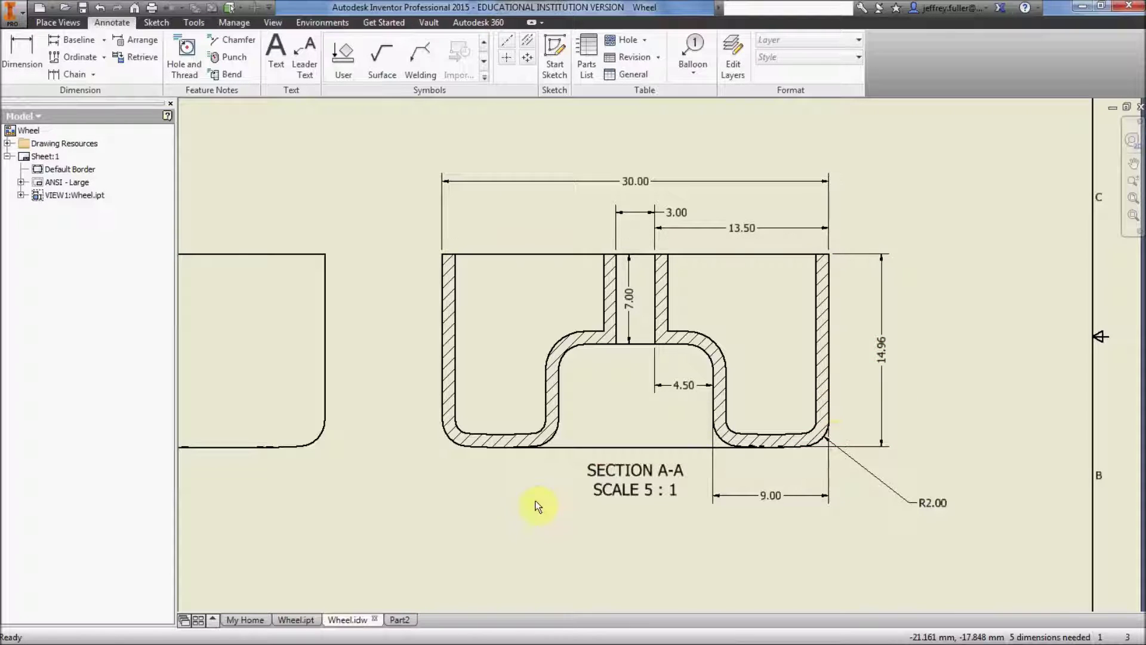
left_click(397, 619)
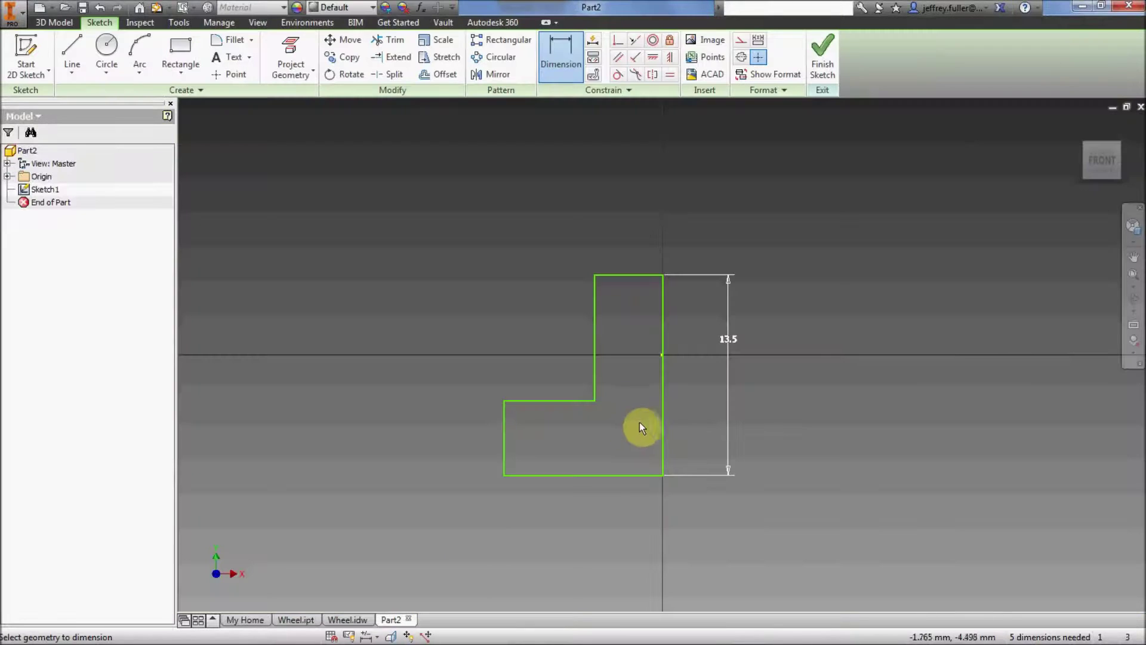
left_click(590, 475)
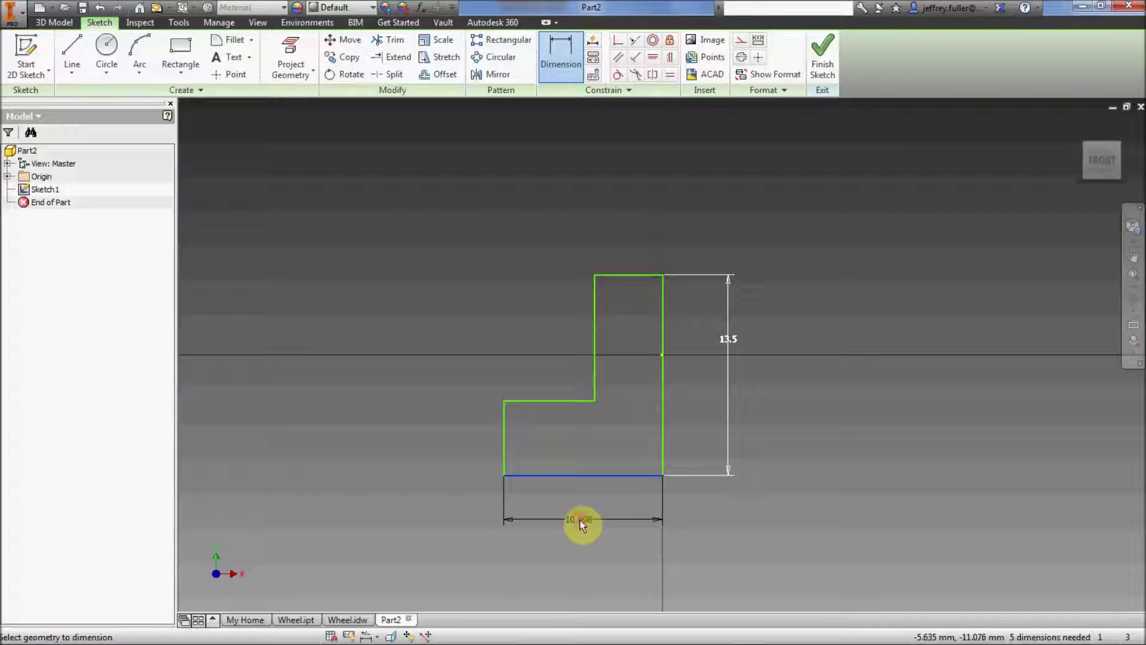
left_click(579, 520)
type("14.96")
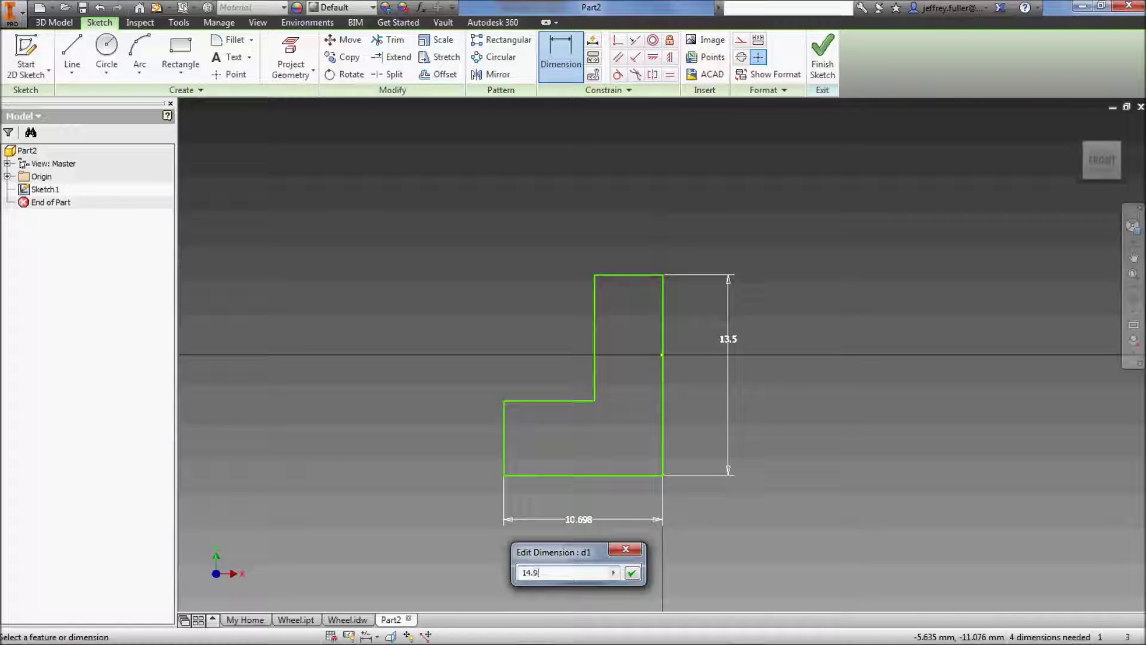
left_click(631, 573)
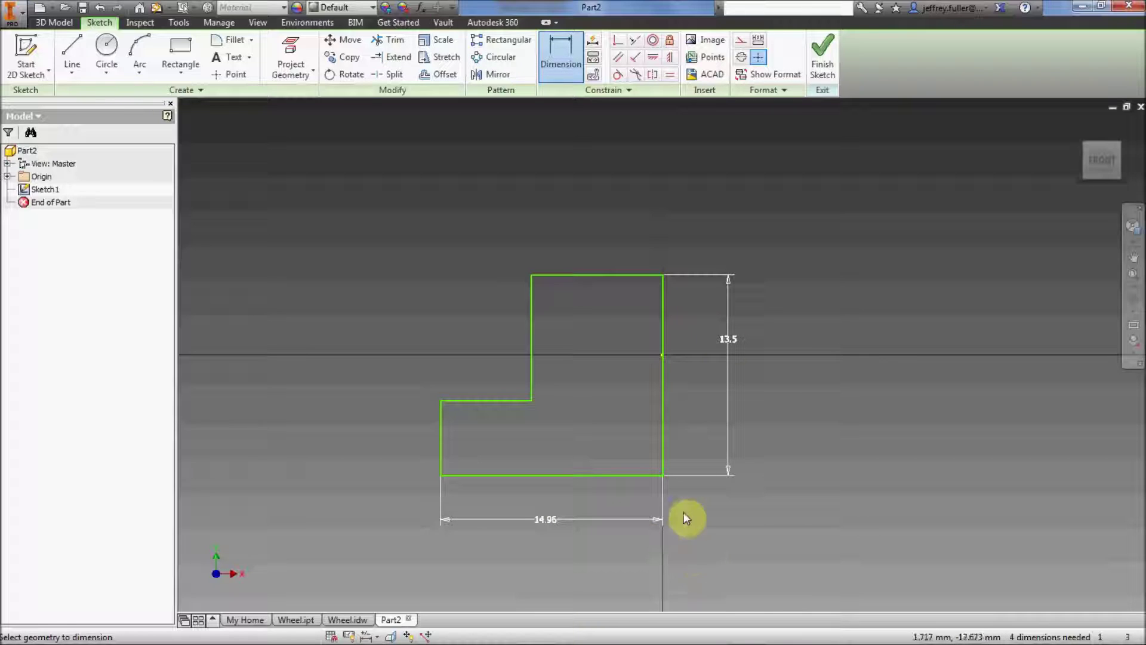
- Check the section view in Wheel.idw again and dimension the profile's outer short vertical edge to 9 mm
left_click(358, 618)
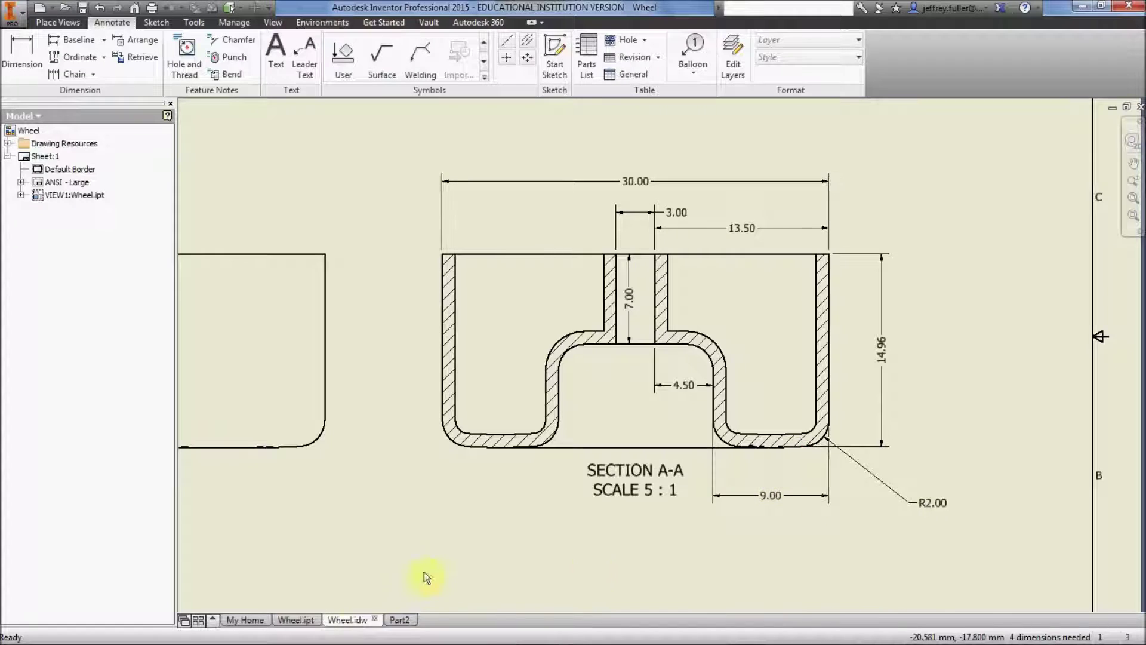
mouse_move(394, 623)
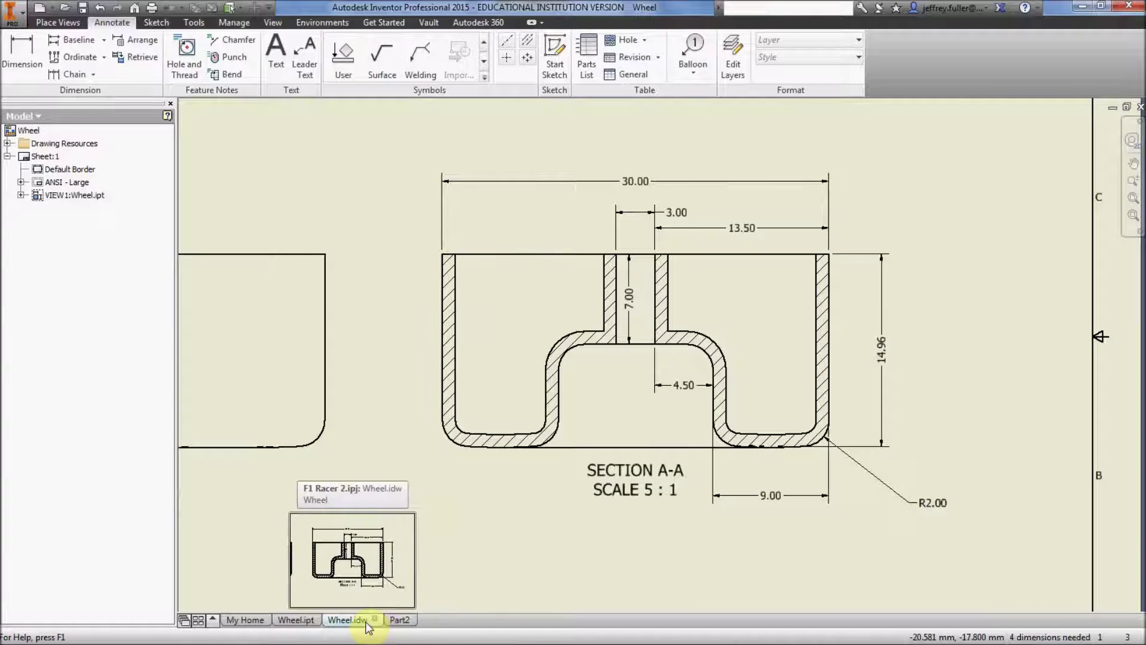
left_click(401, 621)
left_click(440, 445)
left_click(386, 440)
type("9")
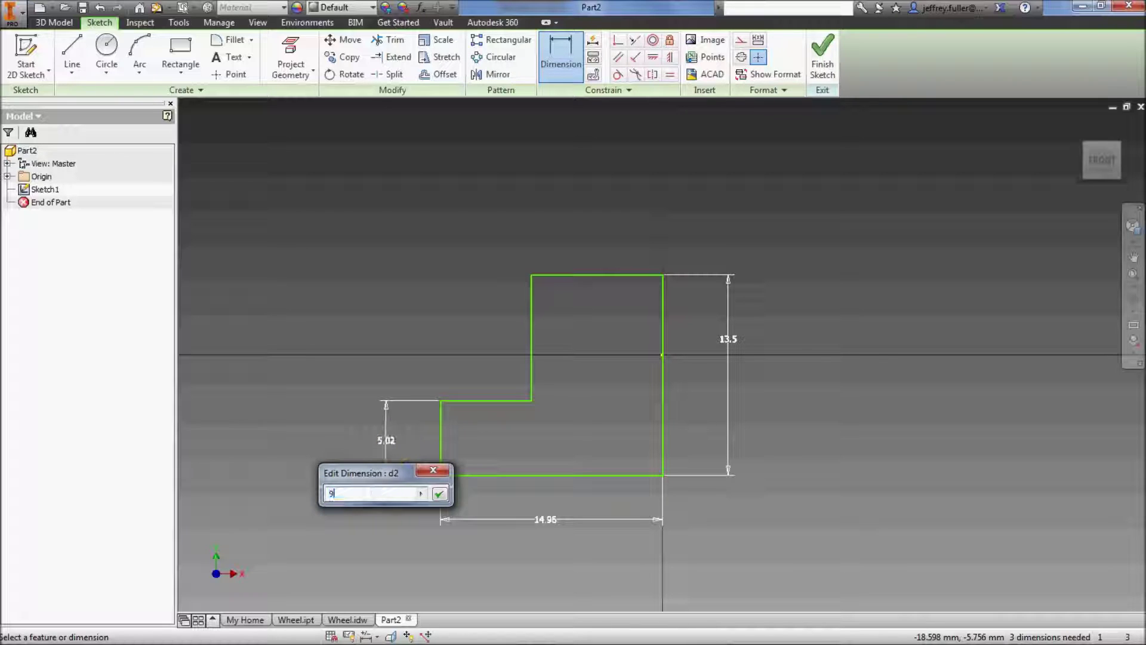
left_click(439, 493)
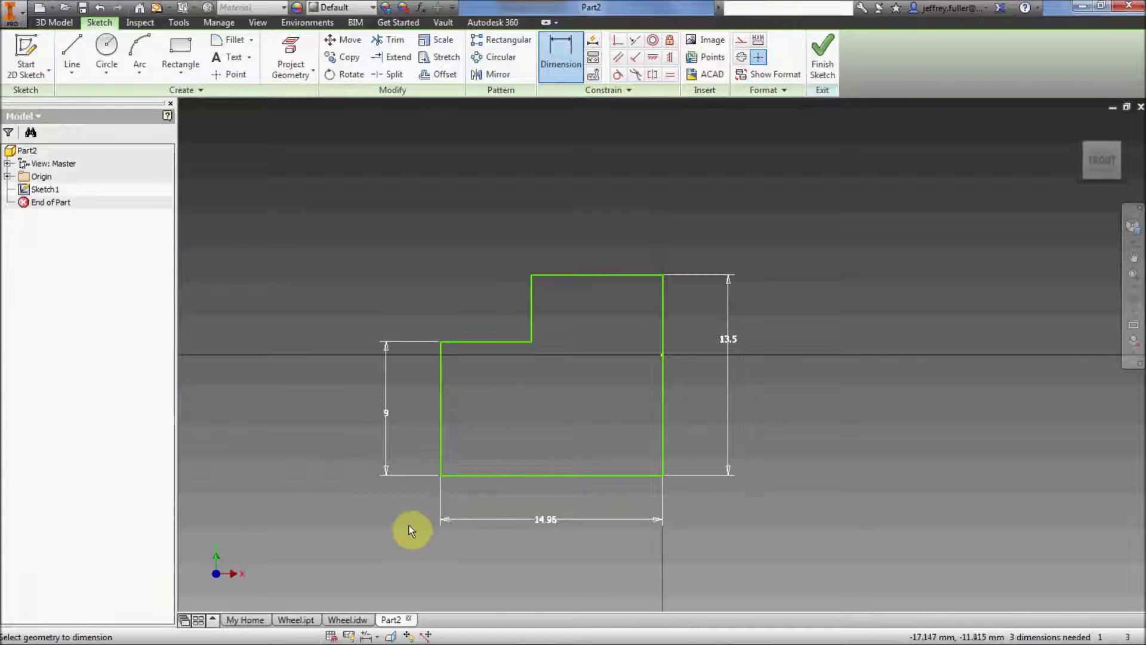
- Consult the section view in Wheel.idw and dimension the step's horizontal edge to 4.50 mm
left_click(348, 621)
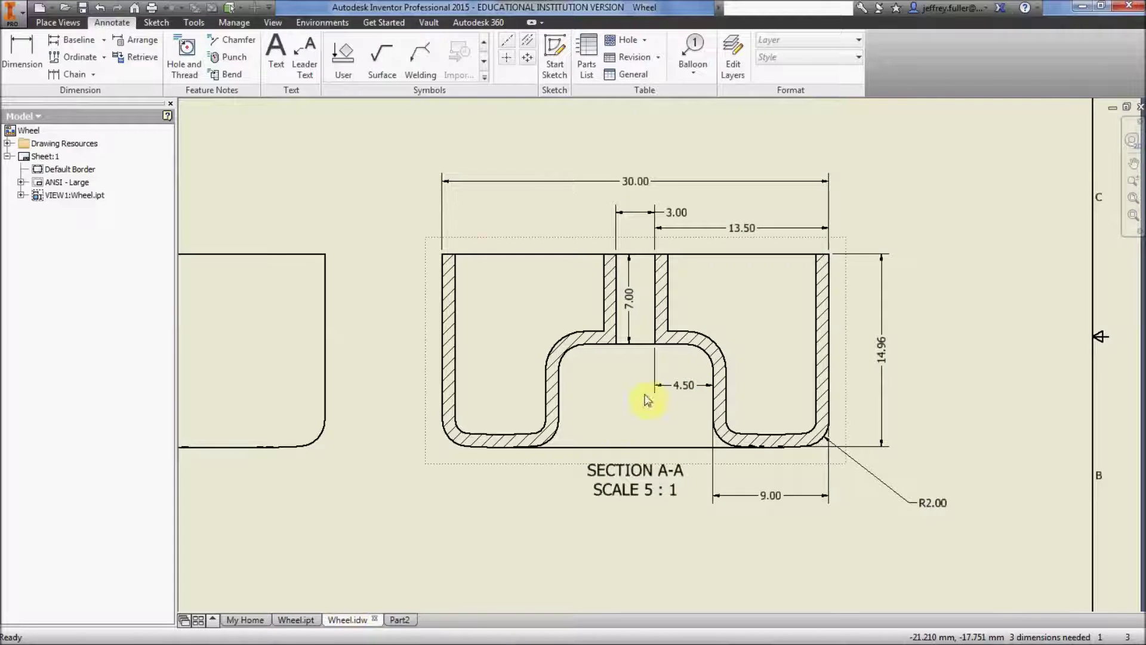
left_click(399, 620)
left_click(489, 340)
left_click(489, 246)
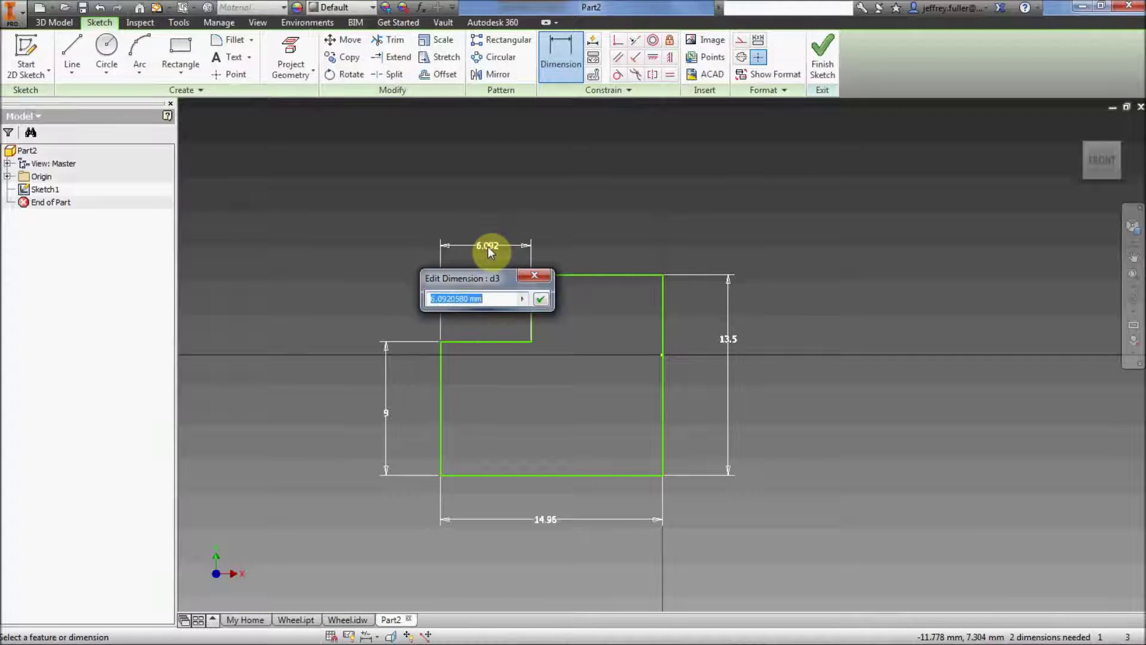
type("4")
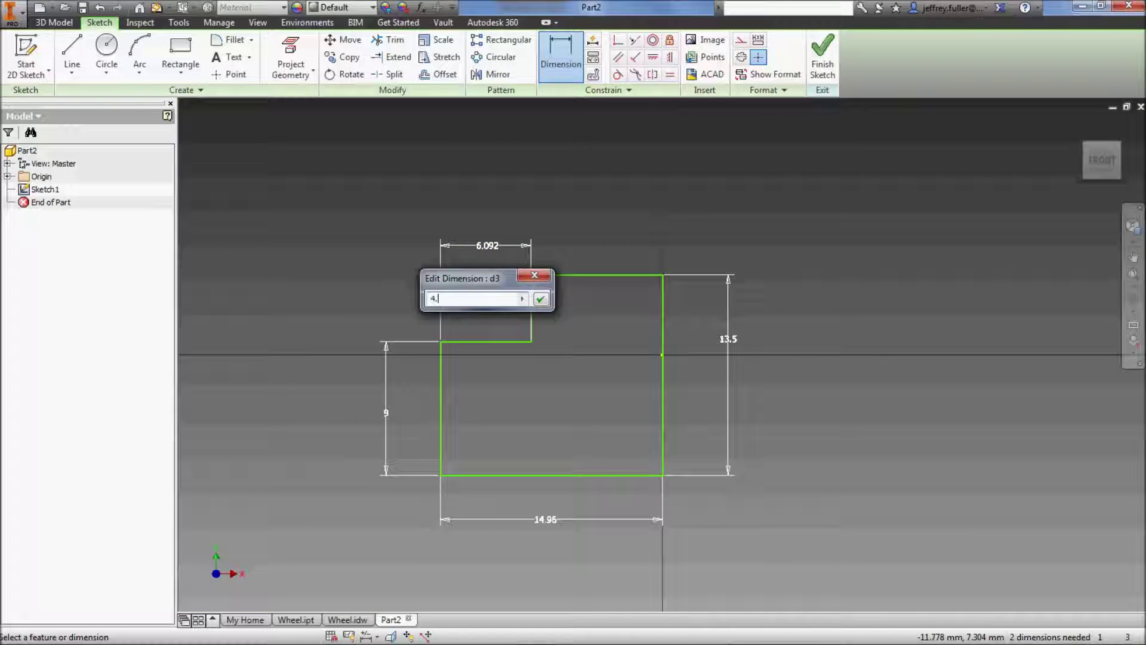
type(".50")
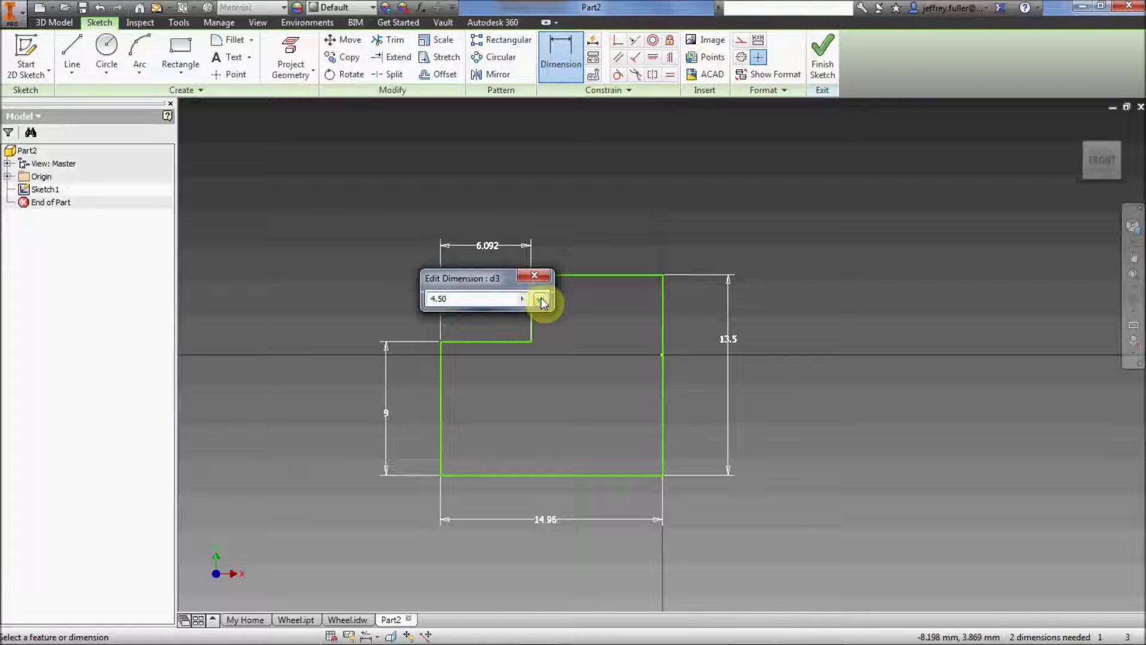
left_click(541, 298)
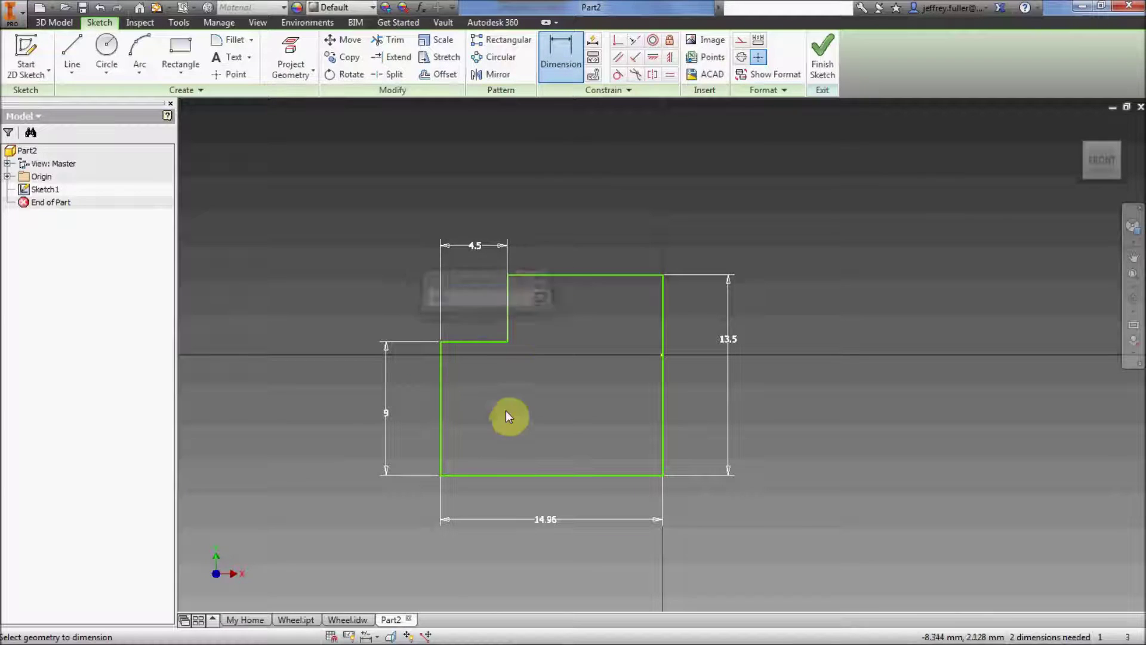
- Try to dimension the length of the profile's upper horizontal edge
left_click(596, 275)
left_click(593, 209)
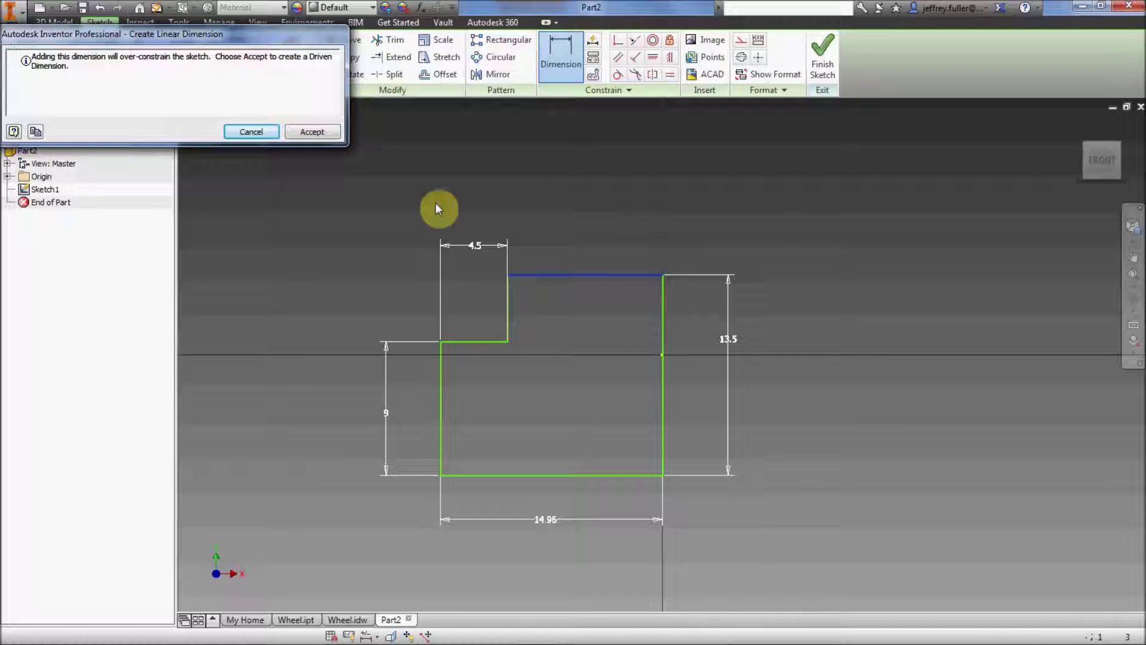
left_click(256, 132)
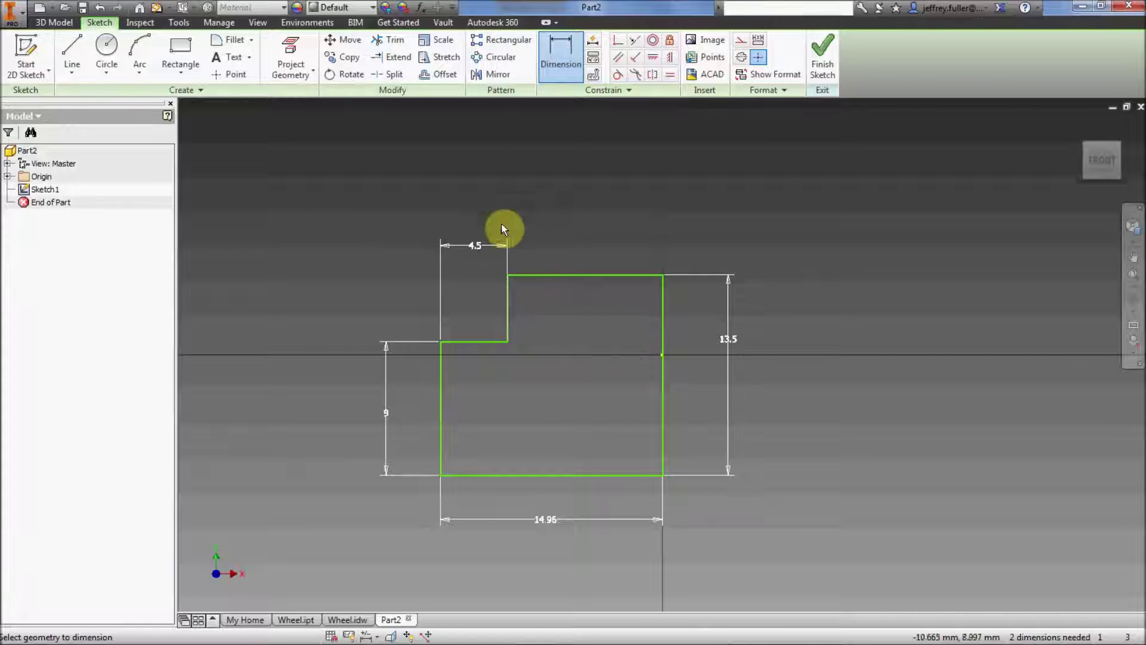
- Delete the 4.5 mm dimension from the step's horizontal edge
right_click(471, 244)
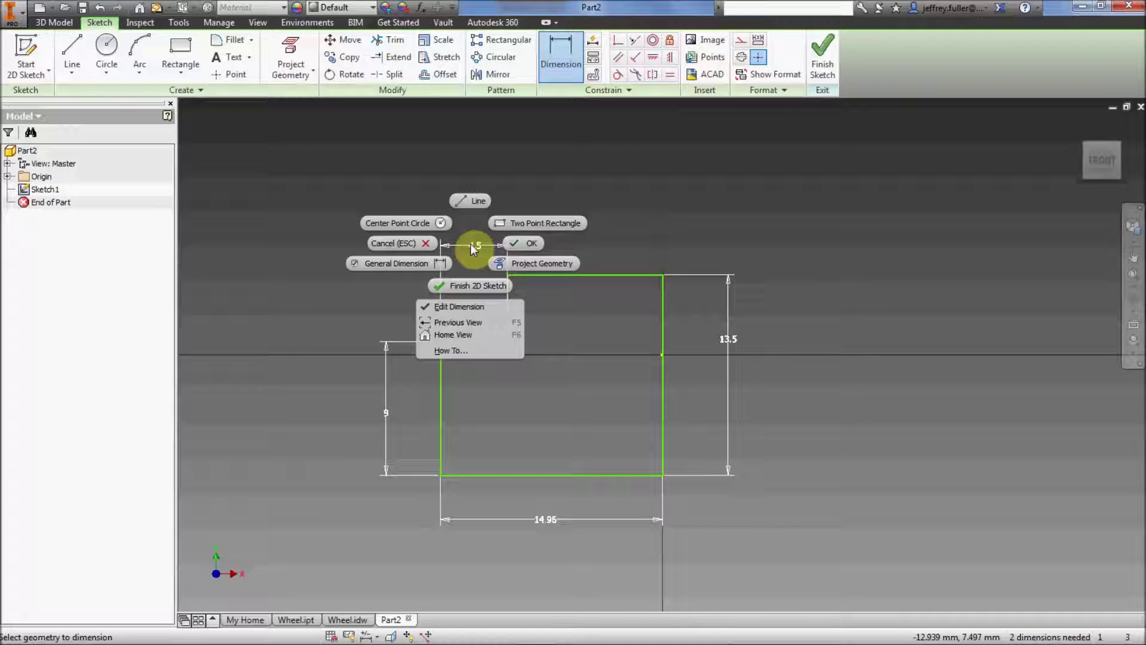
left_click(513, 243)
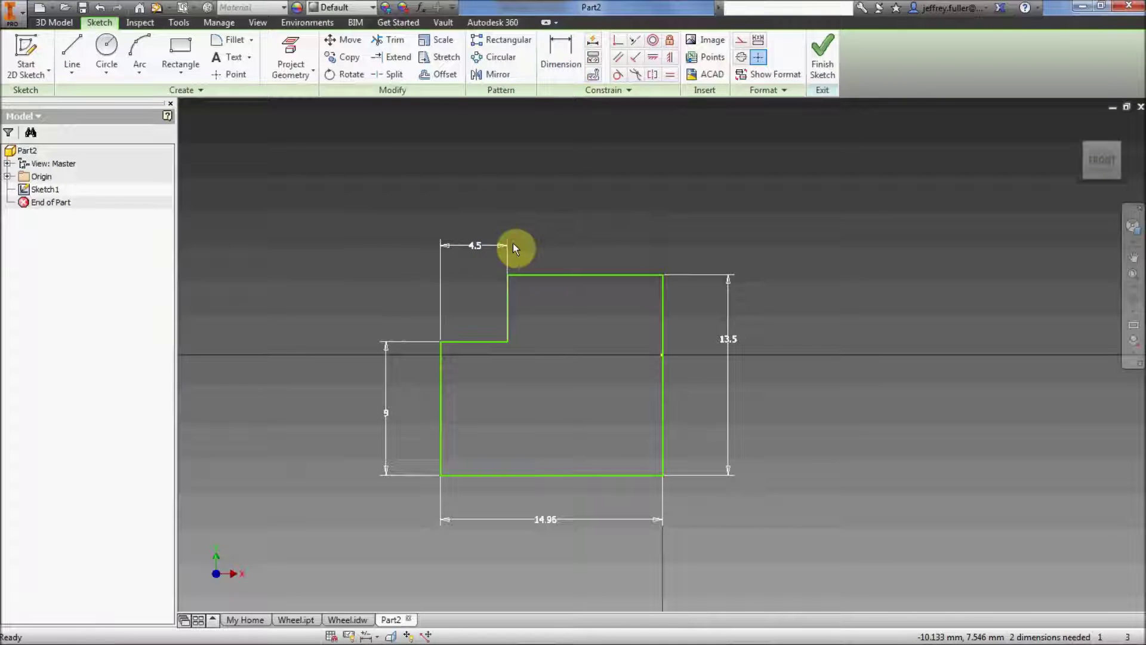
right_click(471, 243)
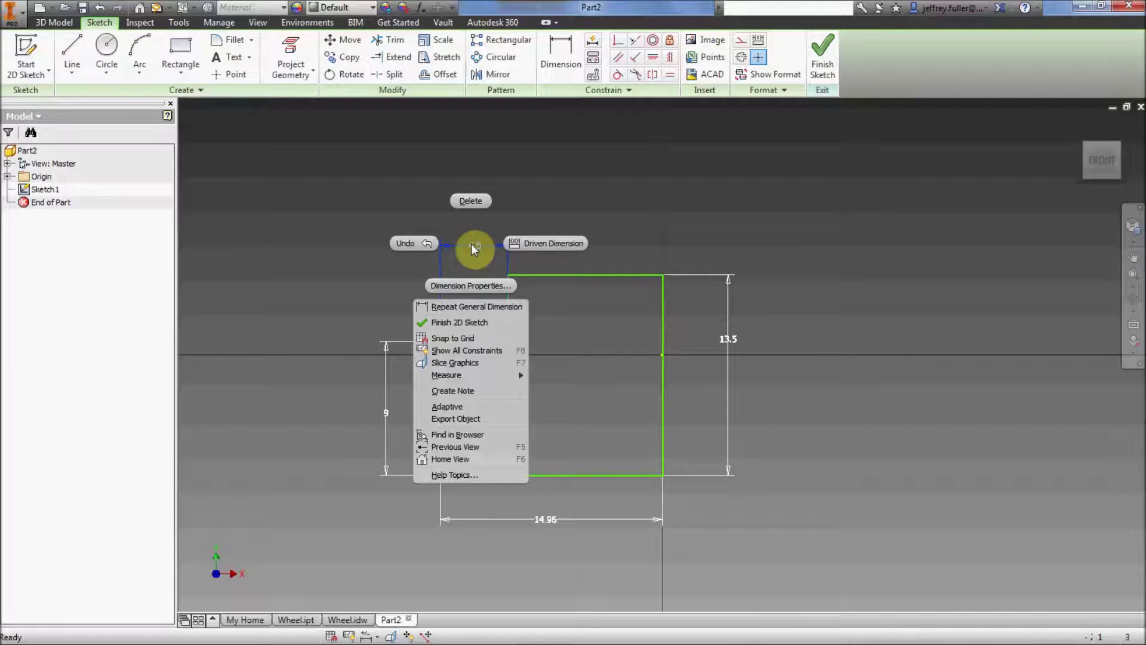
left_click(472, 203)
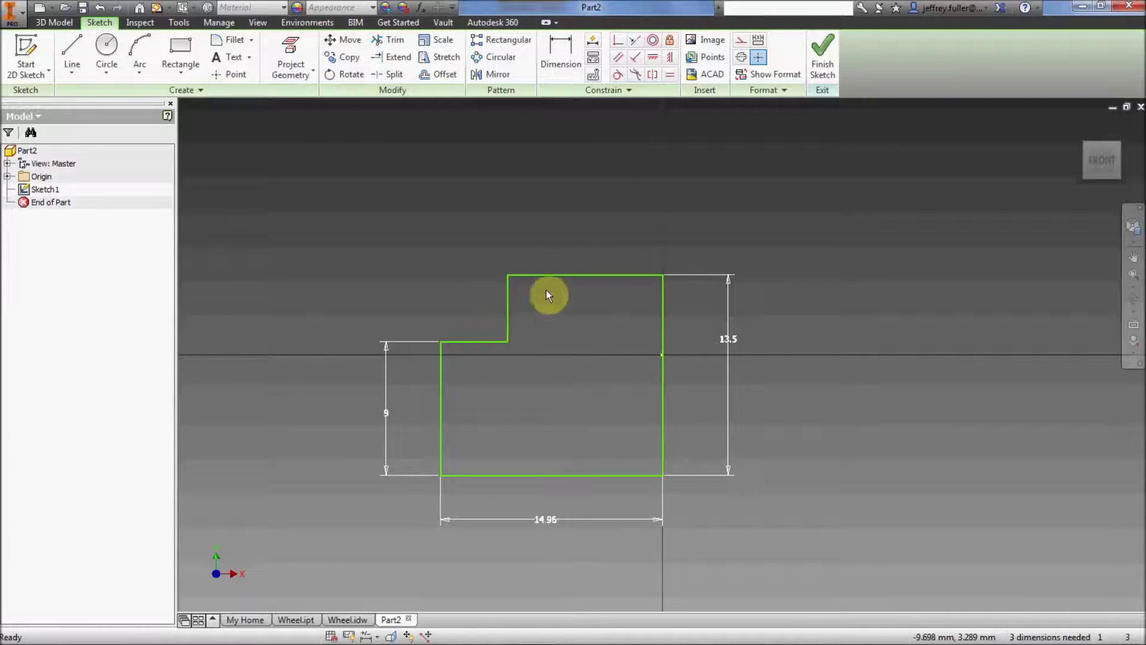
- Dimension the profile's upper horizontal edge to 7 mm
left_click(563, 52)
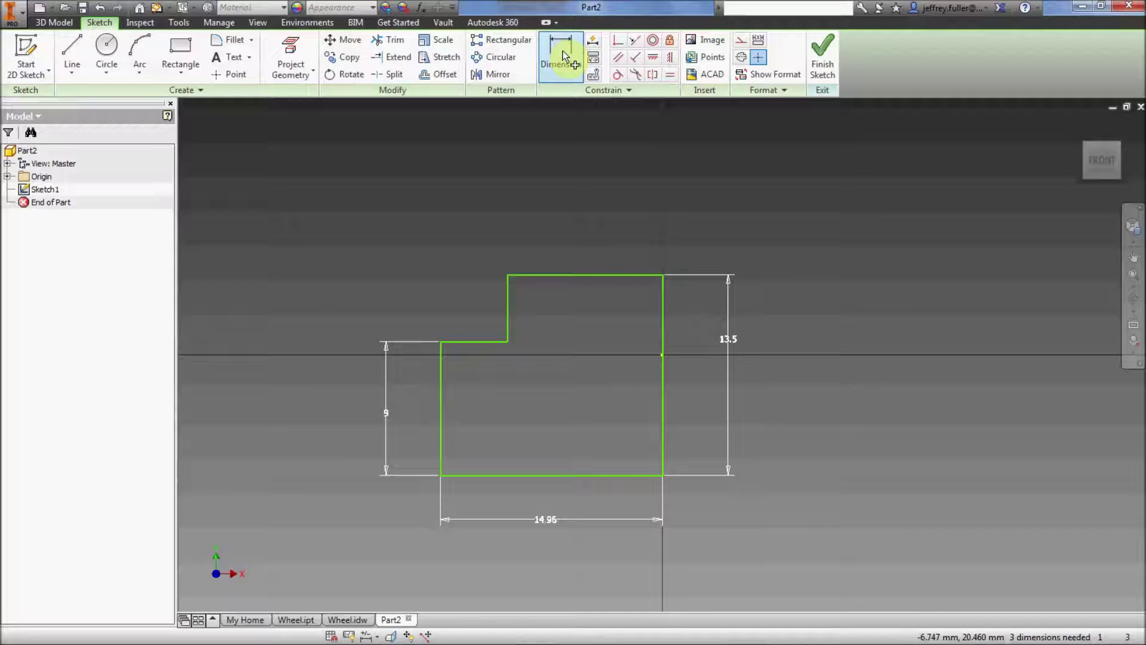
left_click(588, 274)
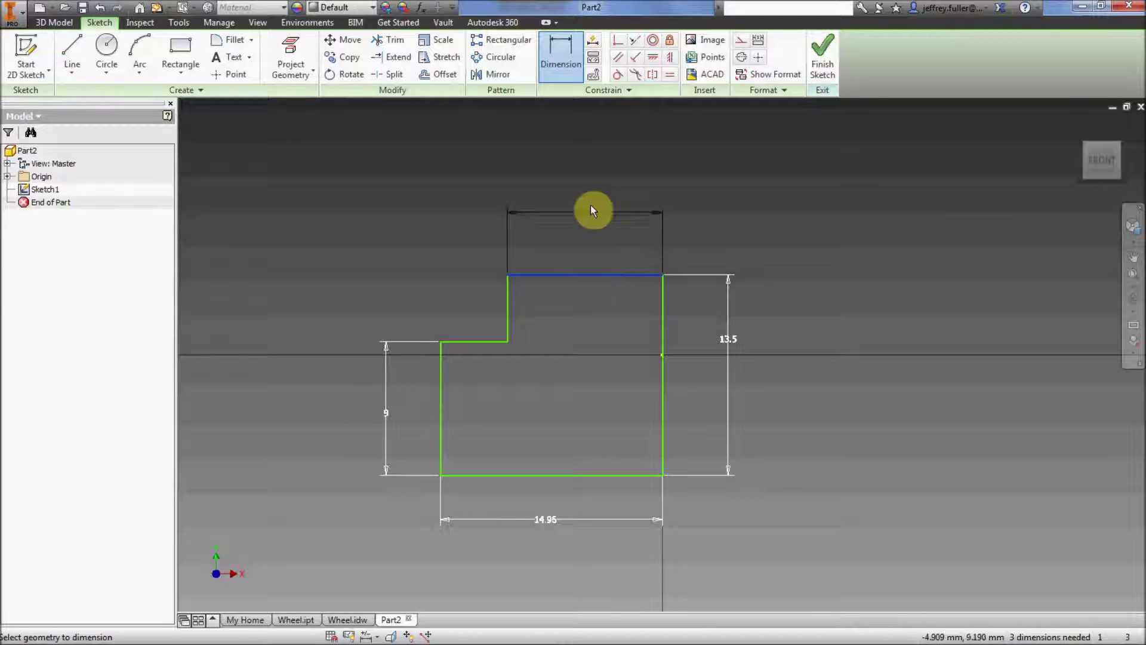
left_click(590, 199)
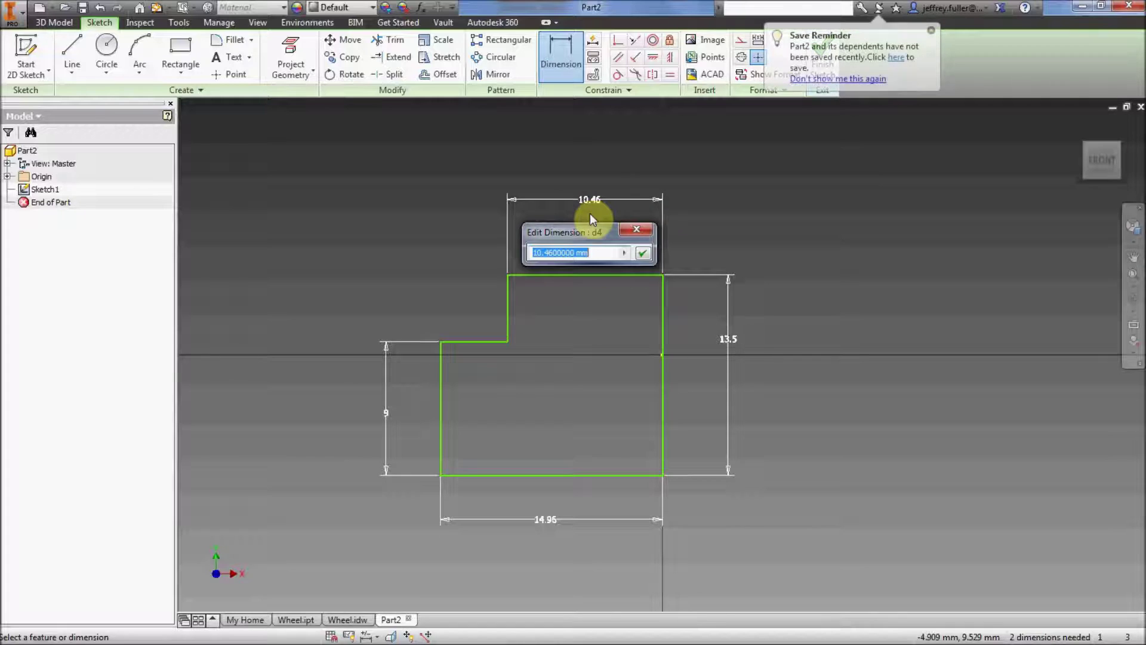
type("7")
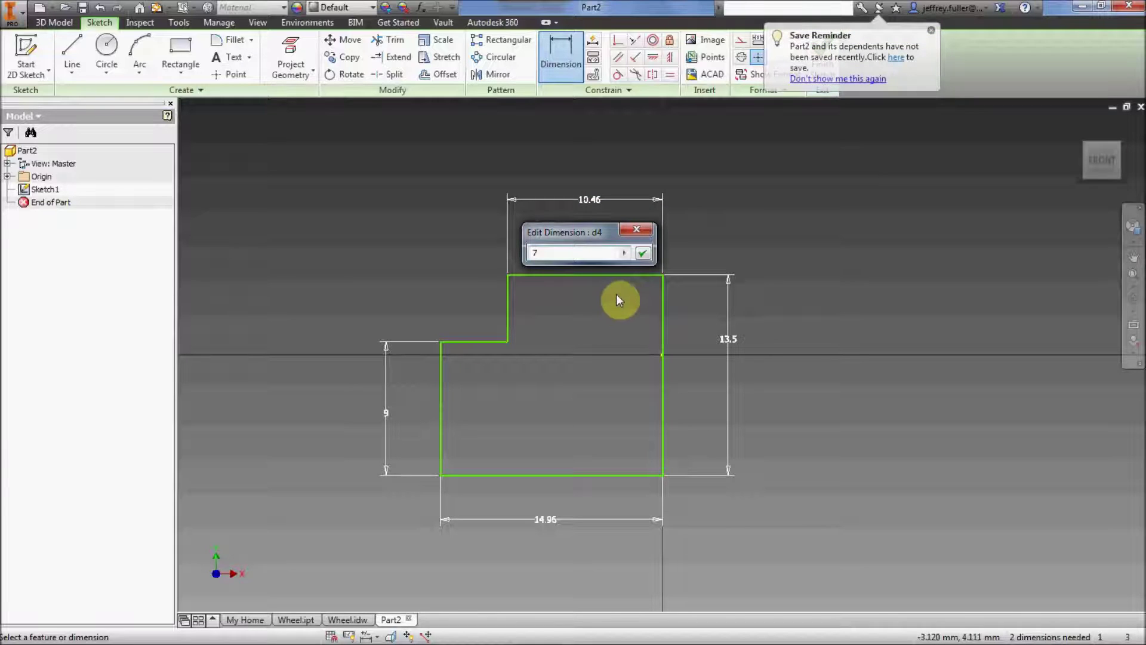
left_click(643, 254)
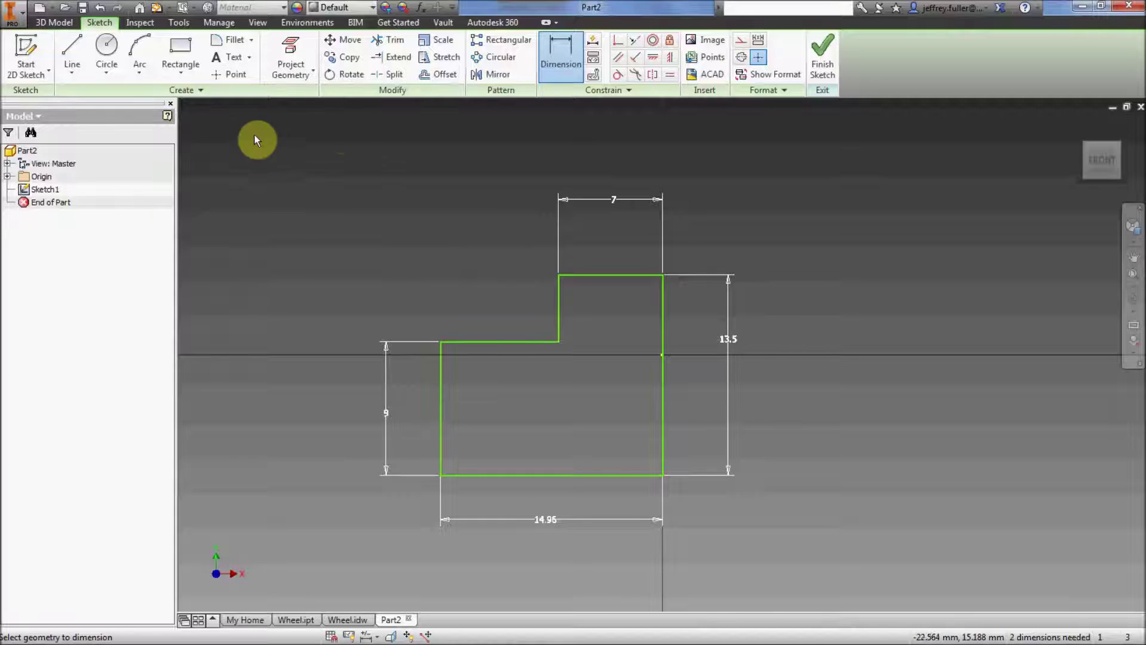
- Check the corner radius in Wheel.idw and add a 2 mm sketch fillet to the profile's lower outer corner
left_click(225, 45)
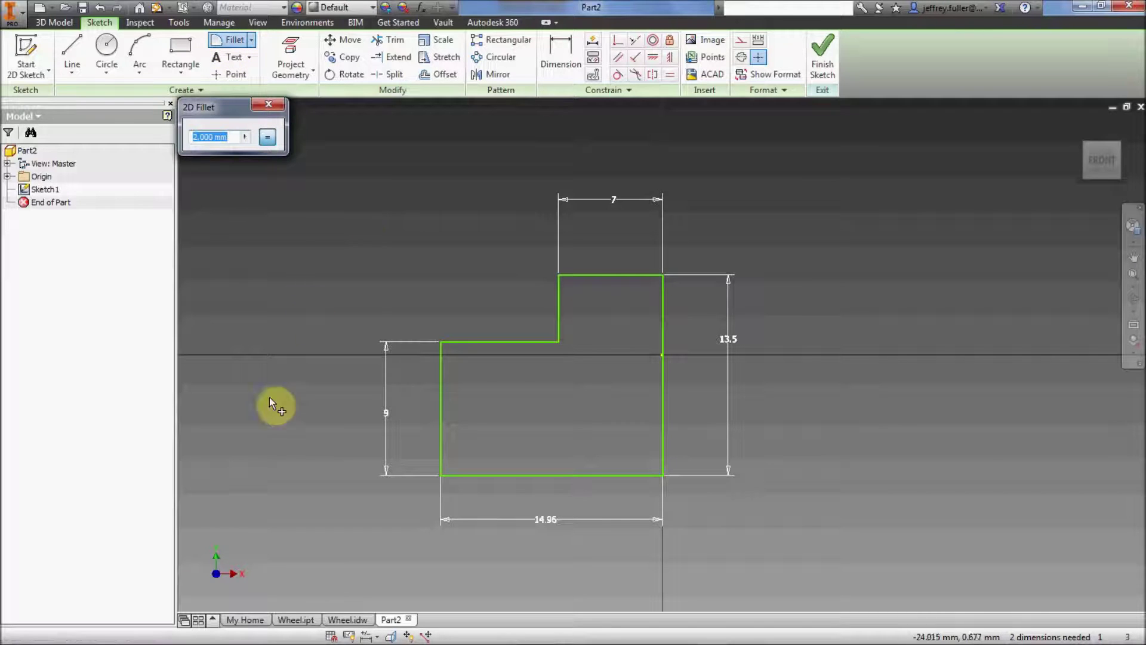
left_click(342, 621)
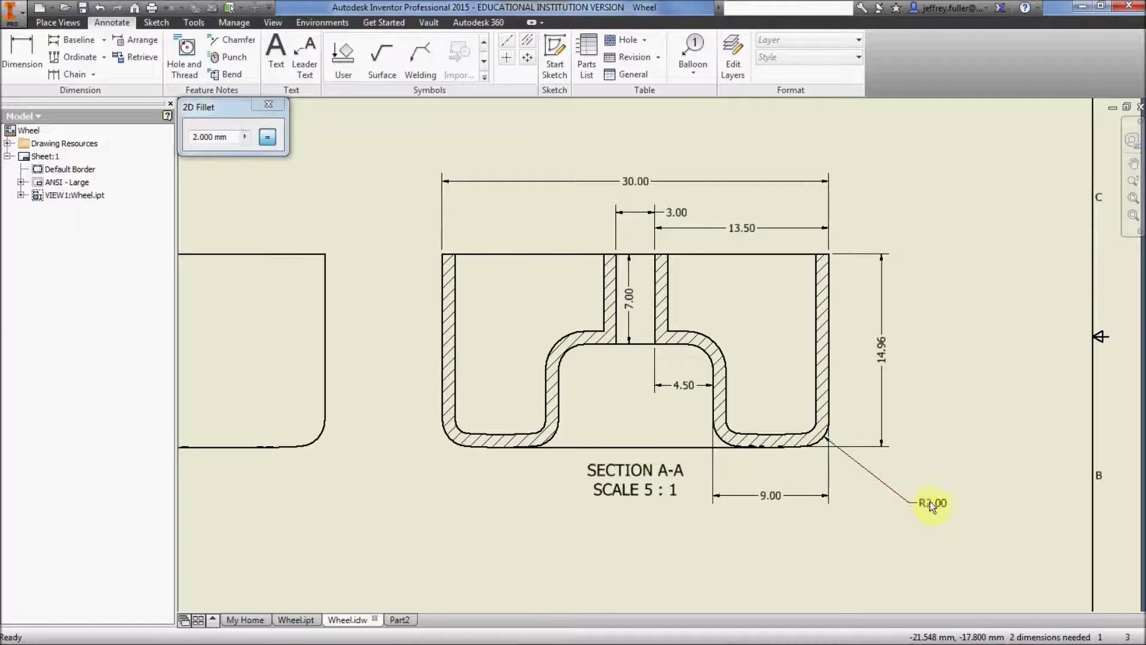
left_click(400, 620)
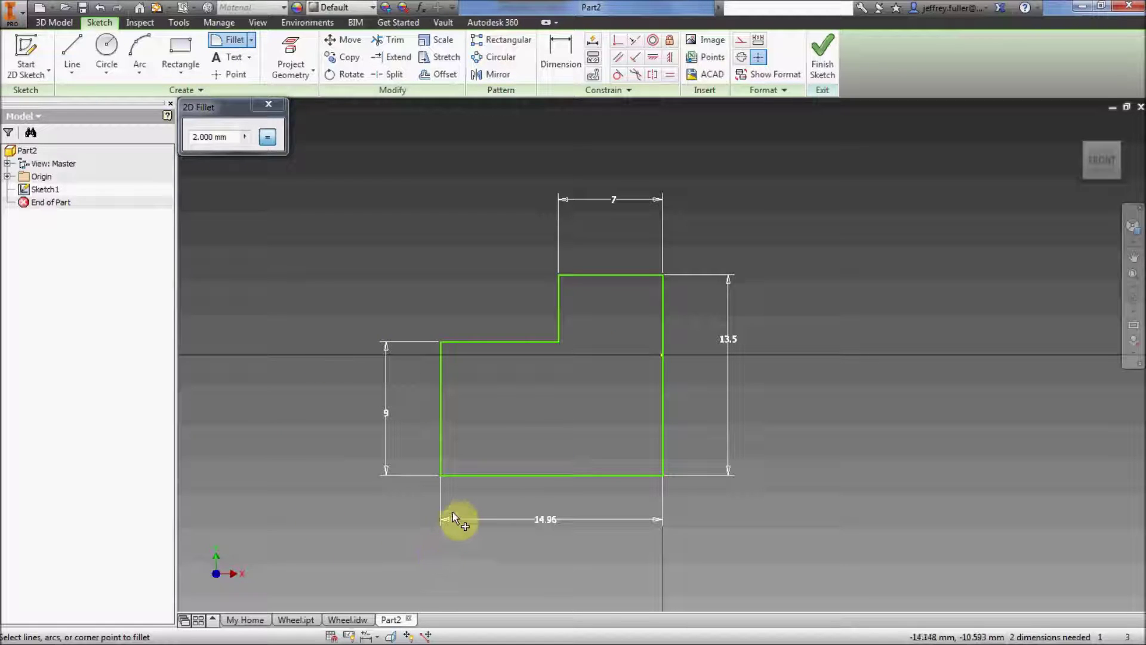
left_click(495, 474)
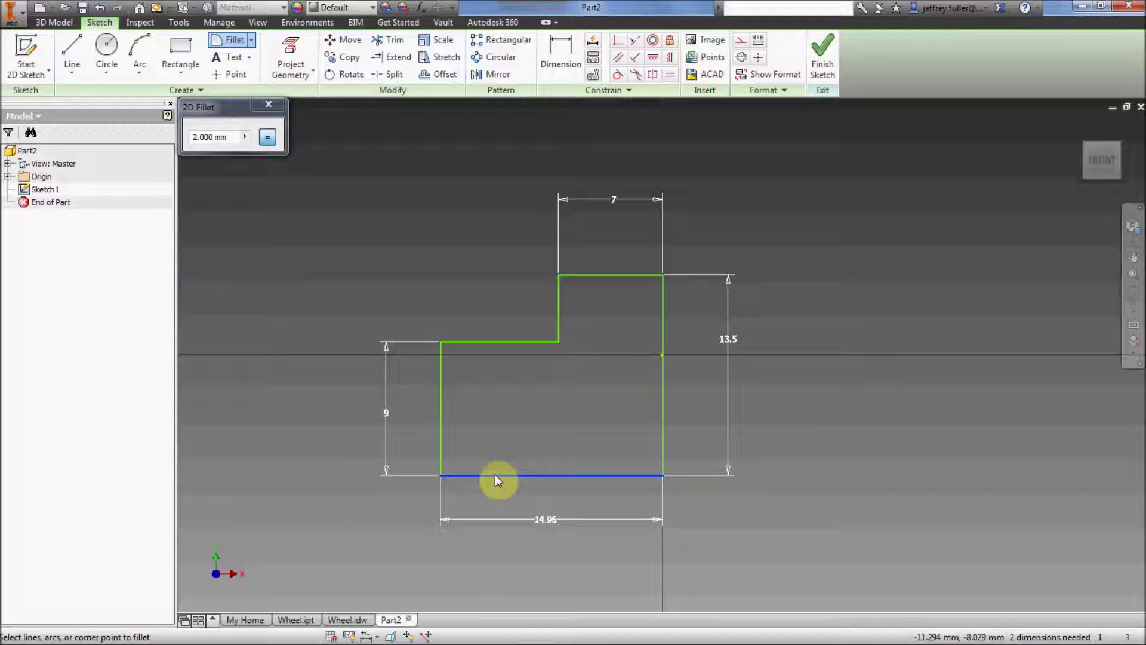
left_click(443, 454)
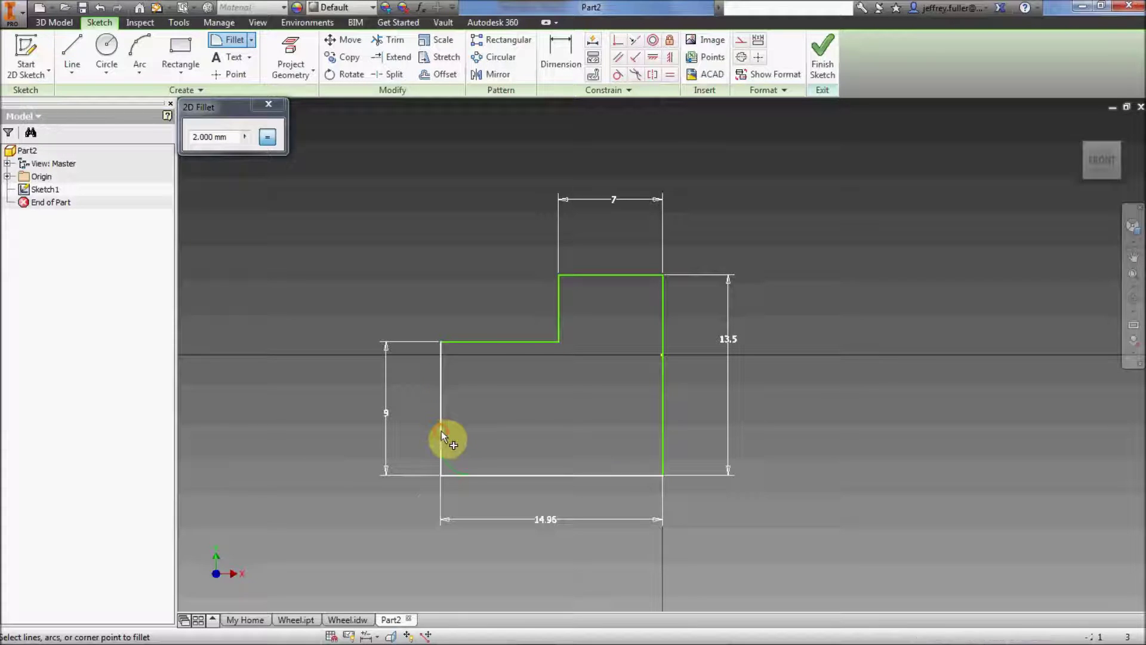
left_click(441, 431)
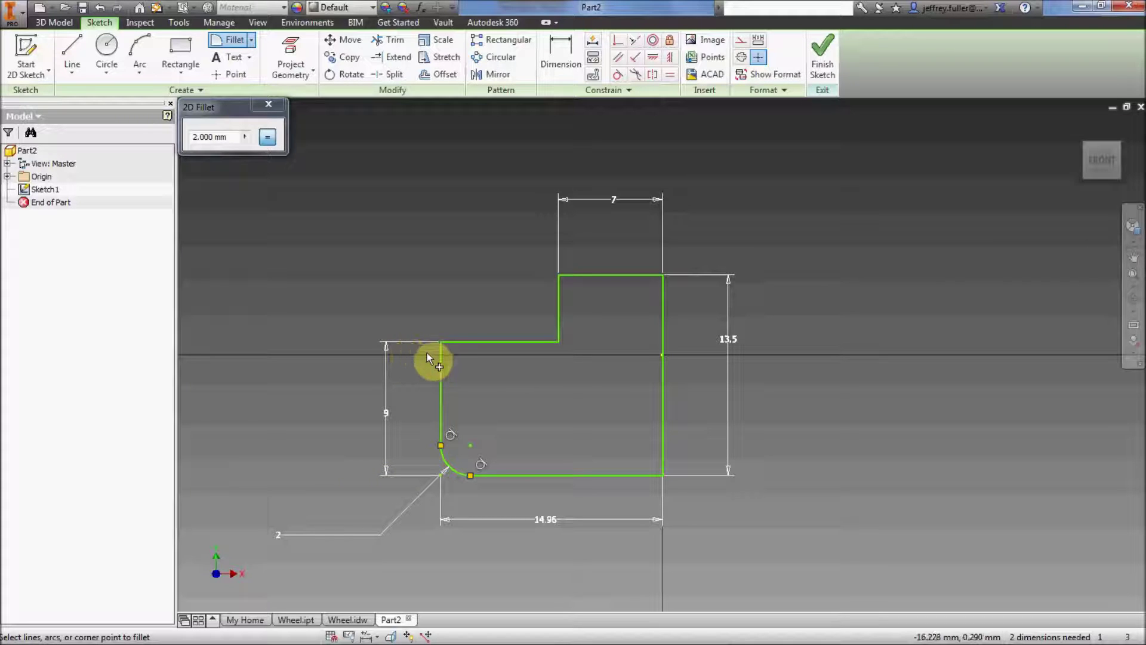
- Add 2 mm sketch fillets to the profile's upper outer corner and the inside corner of the step
left_click(441, 371)
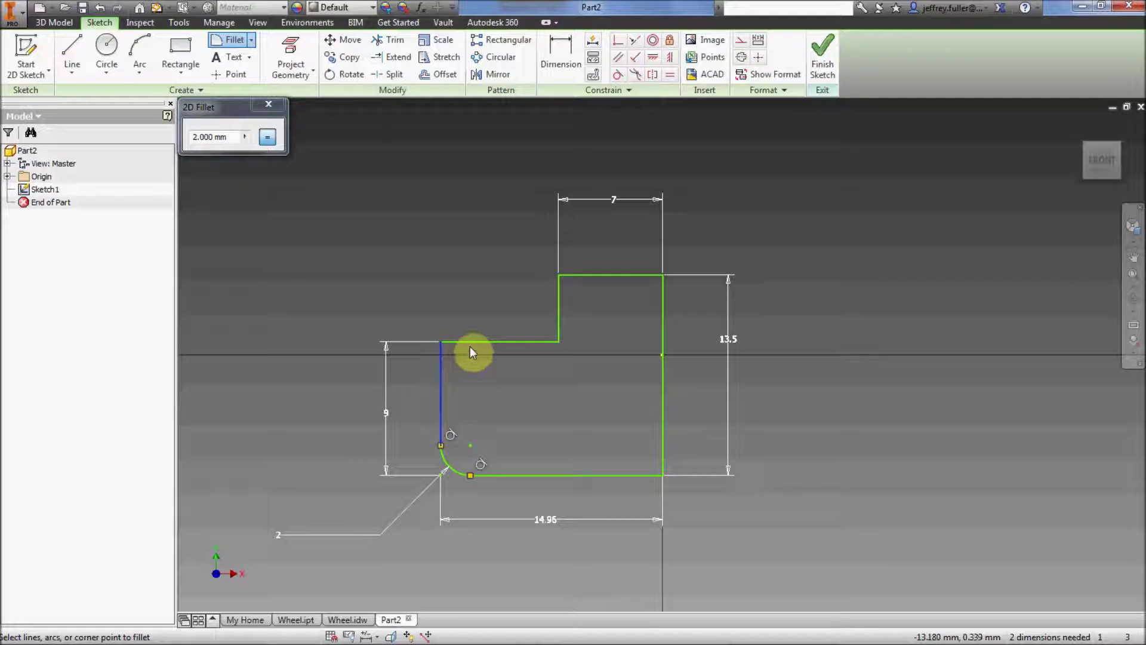
left_click(472, 342)
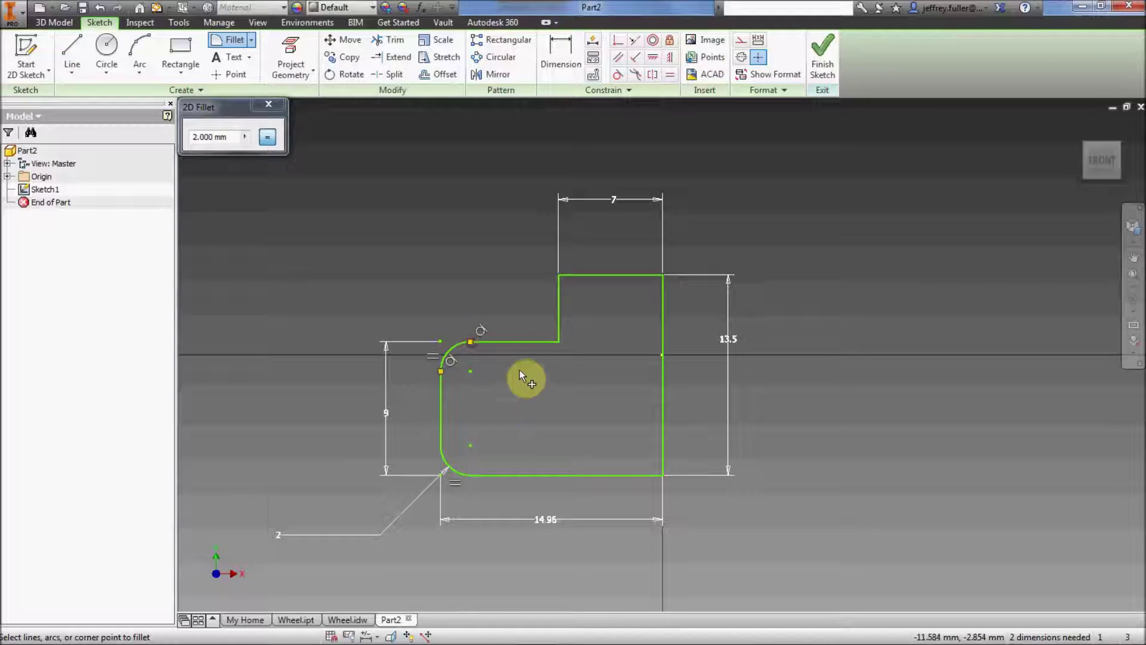
left_click(547, 343)
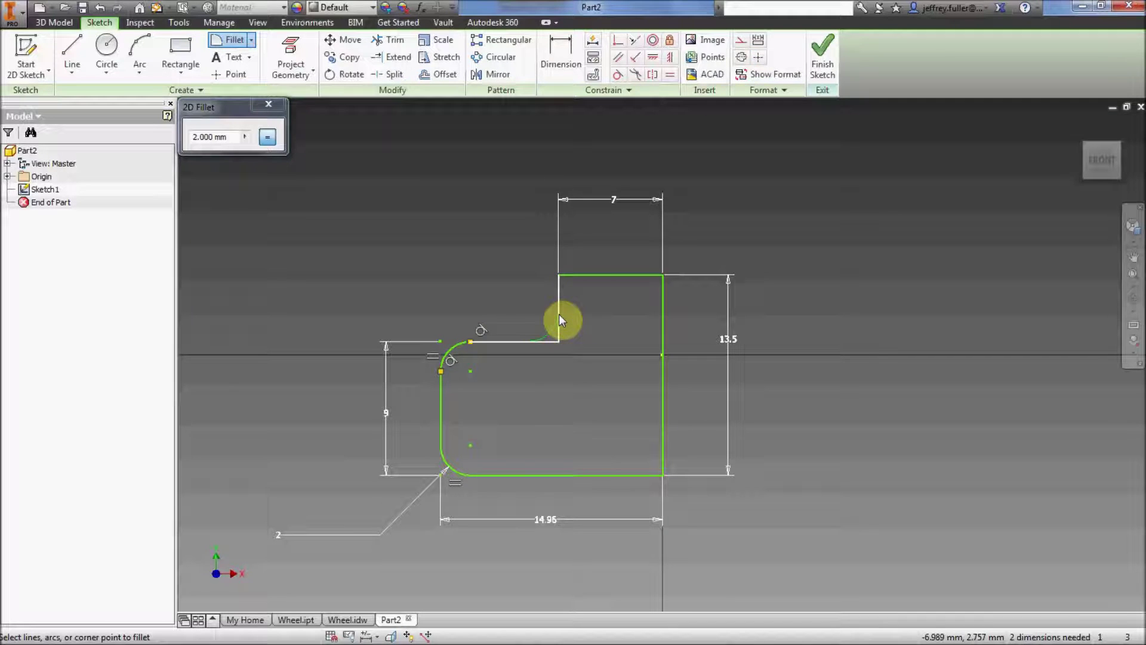
left_click(559, 315)
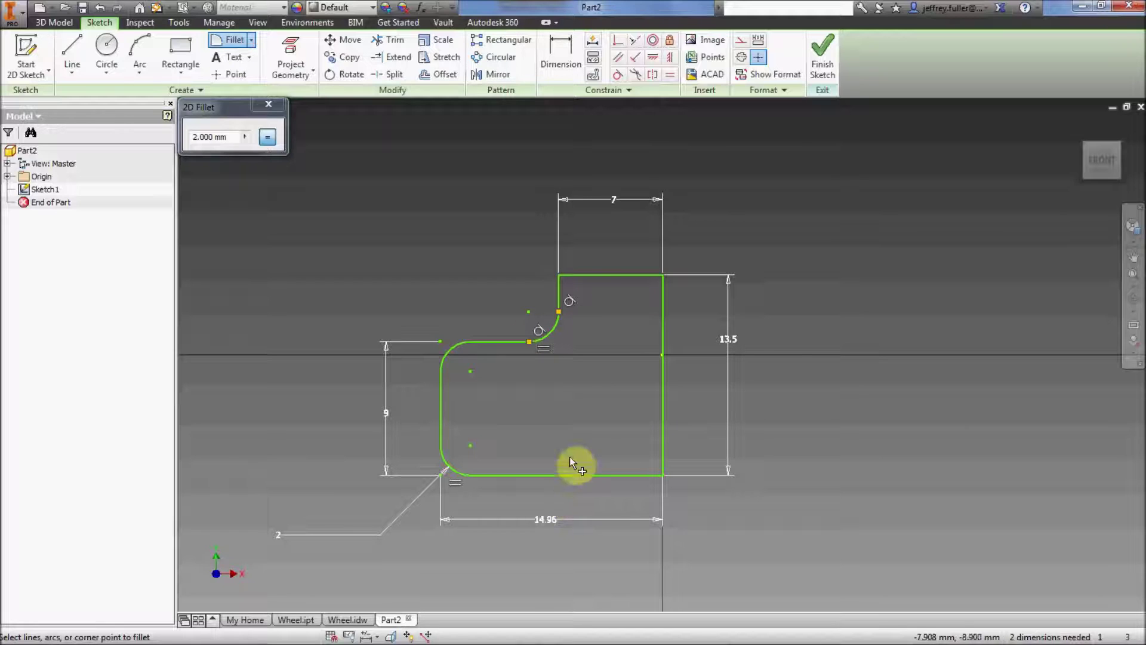
- Check the bore diameter in Wheel.idw and sketch a horizontal centerline about 1.9 mm above the upper edge of Part2's profile
left_click(268, 105)
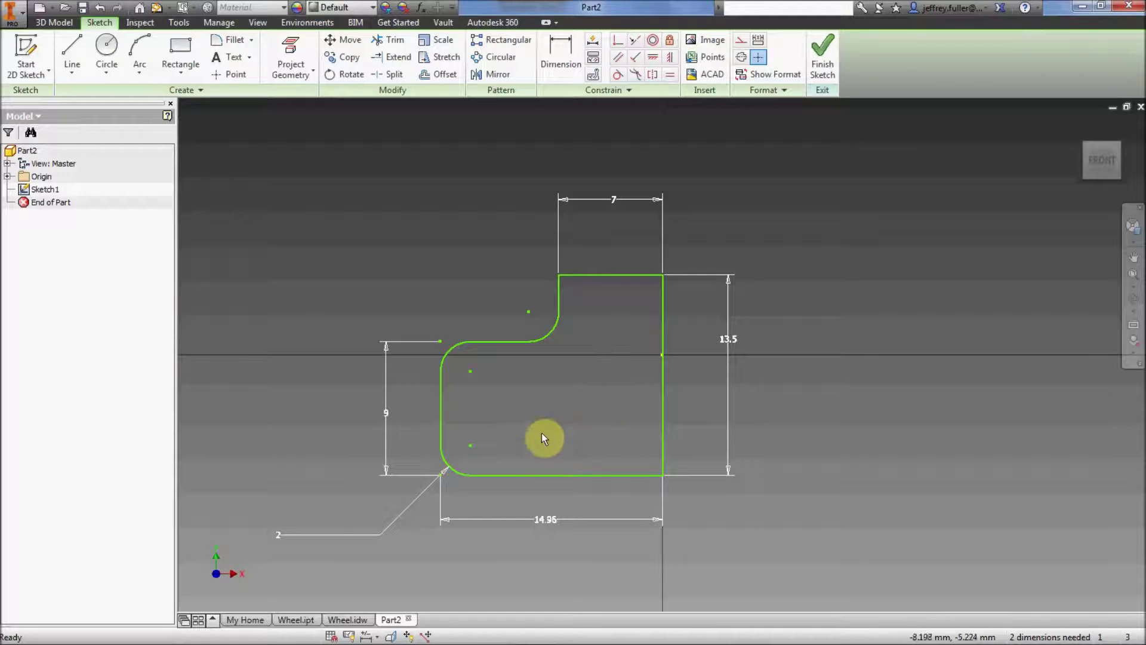
left_click(351, 619)
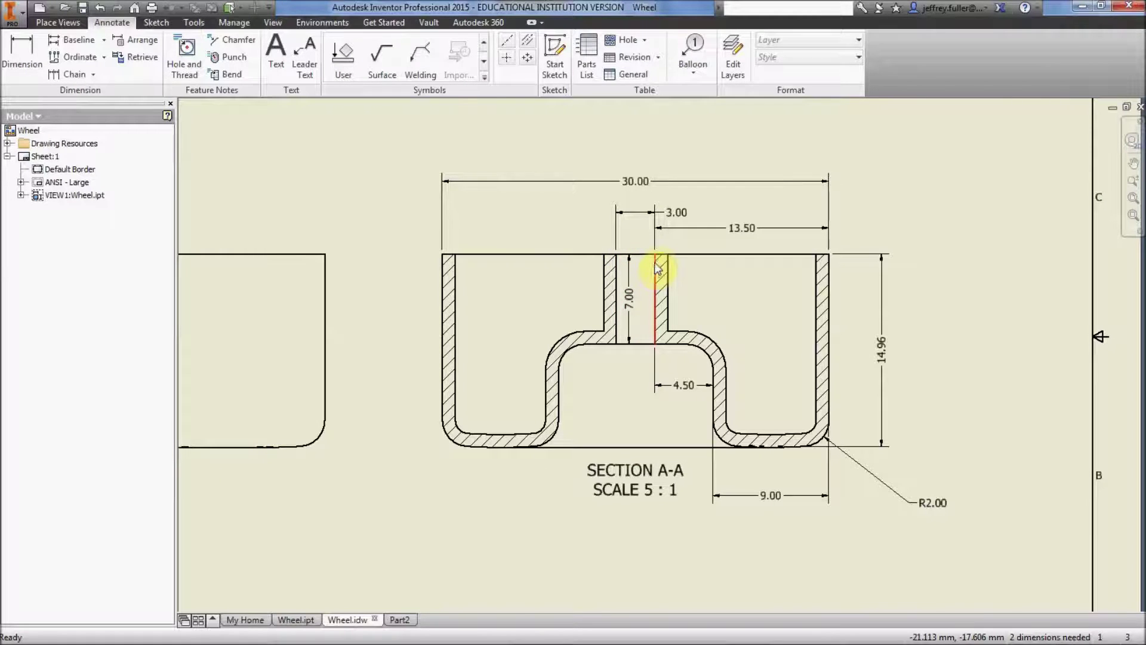
left_click(640, 226)
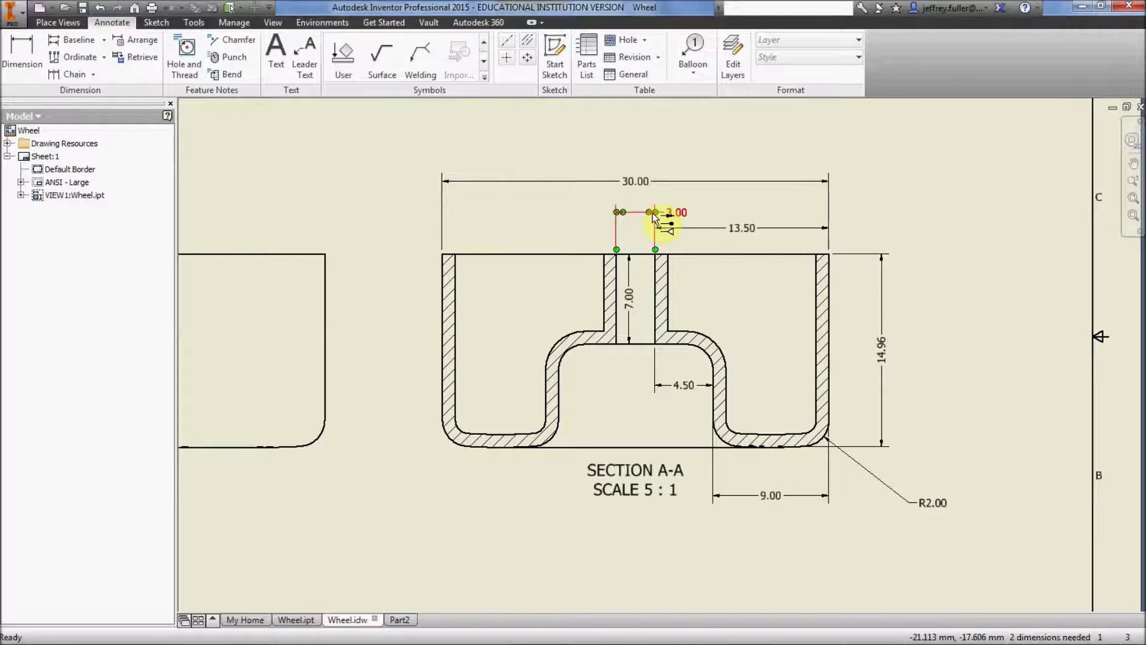
key("Escape")
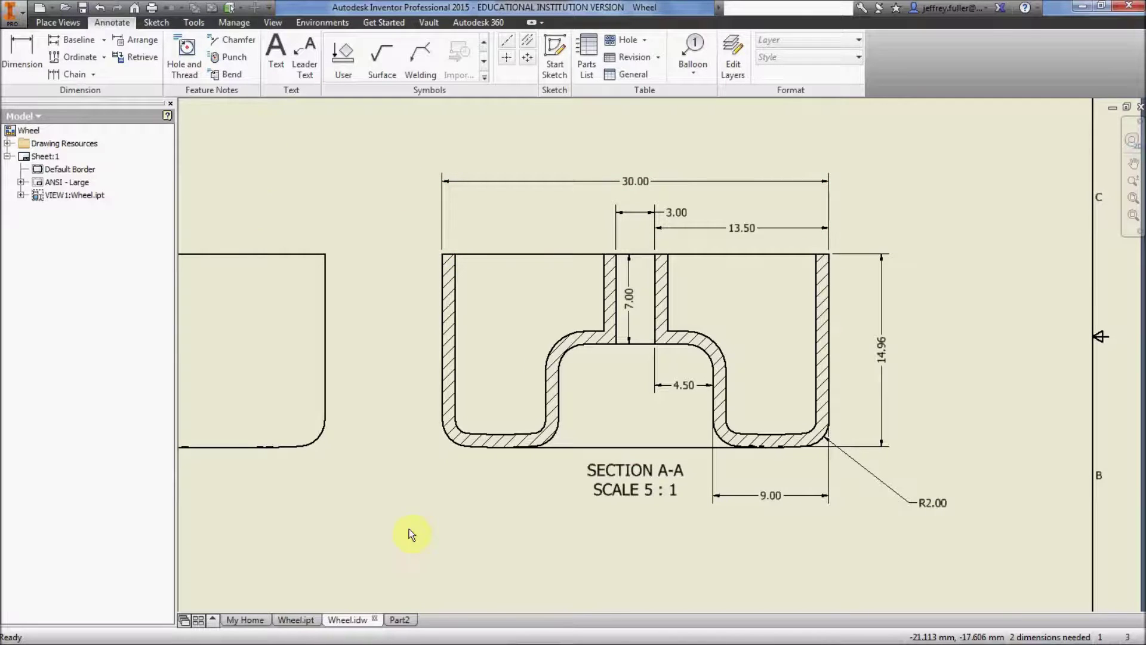
left_click(400, 620)
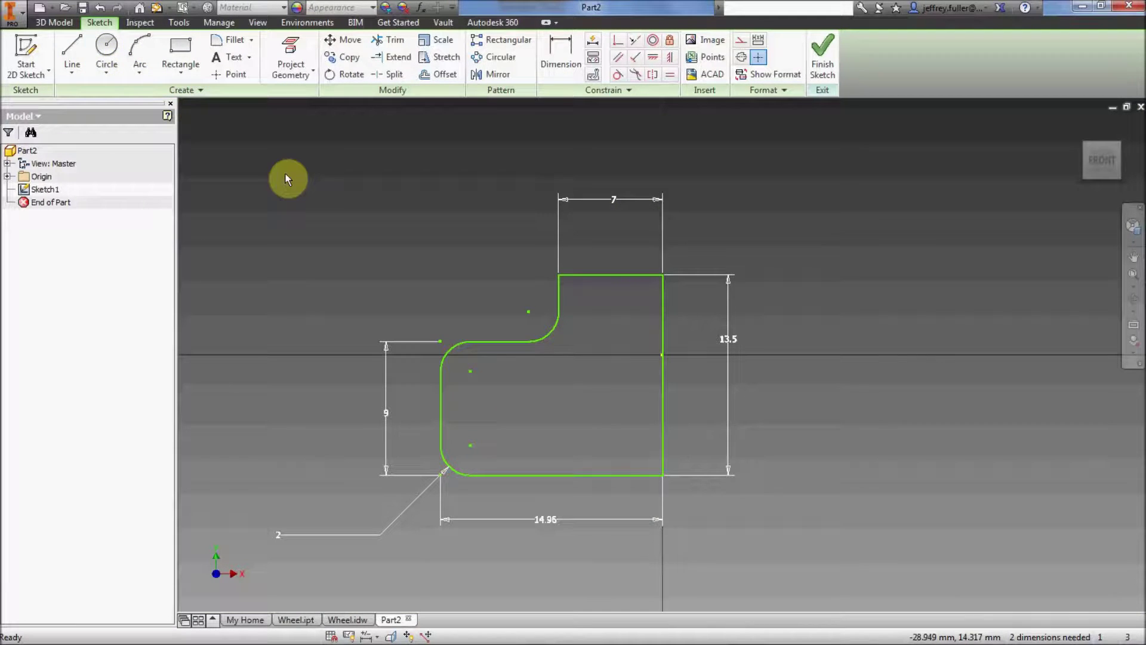
left_click(69, 48)
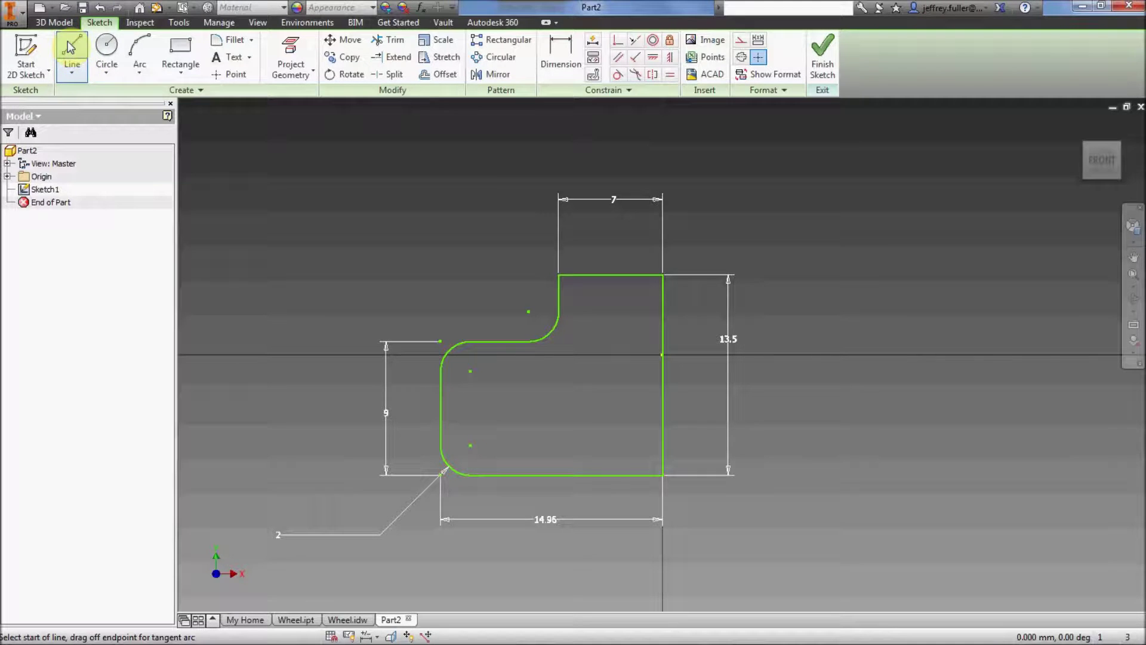
left_click(739, 43)
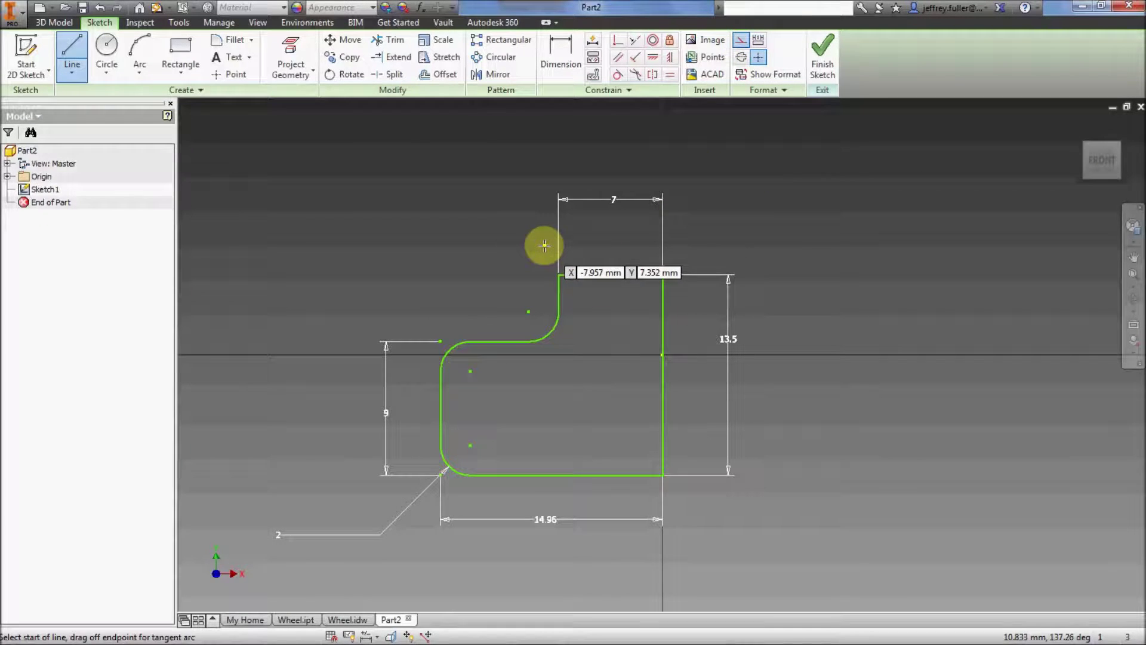
left_click(676, 245)
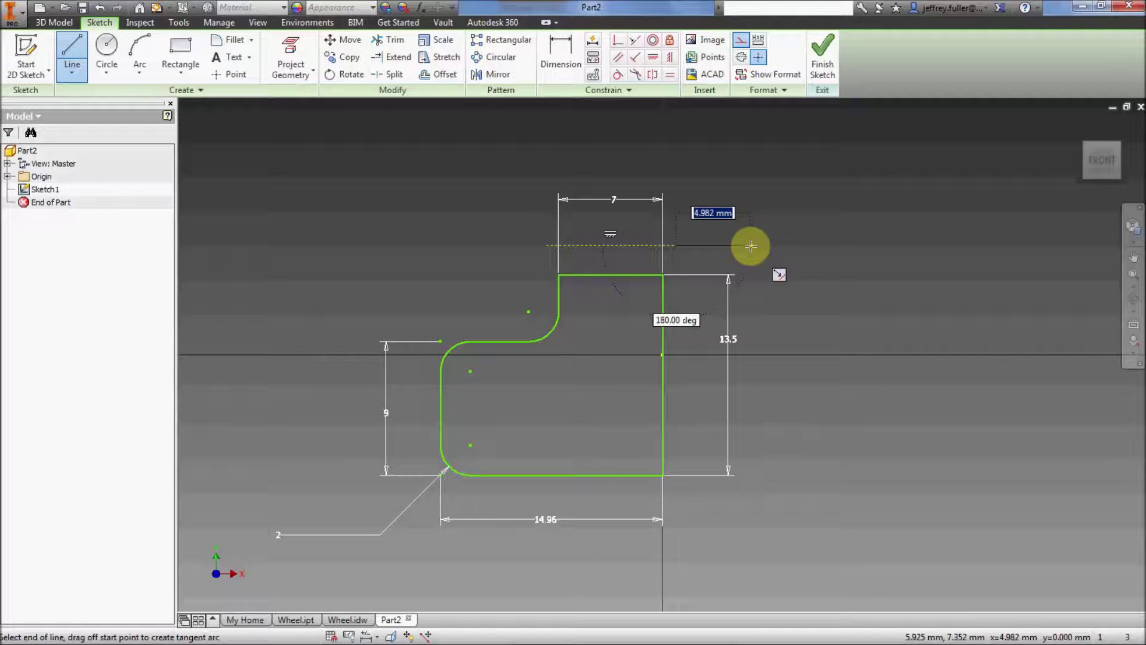
key("Escape")
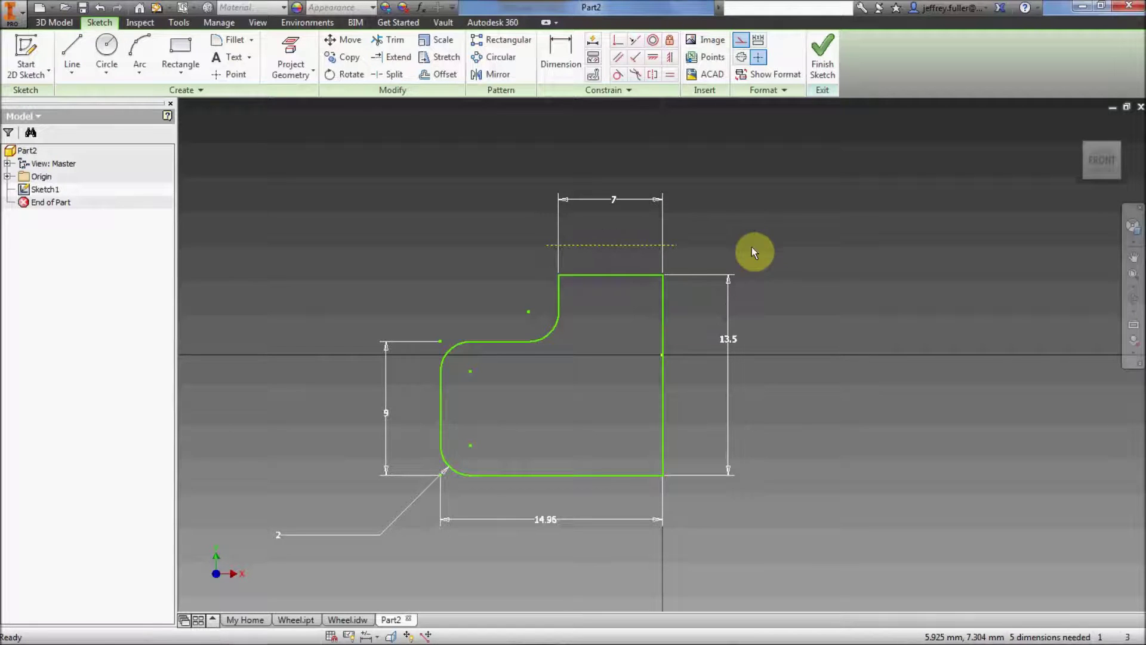
- Dimension the distance between the centerline and the profile's upper edge to 1.5 mm
key("d")
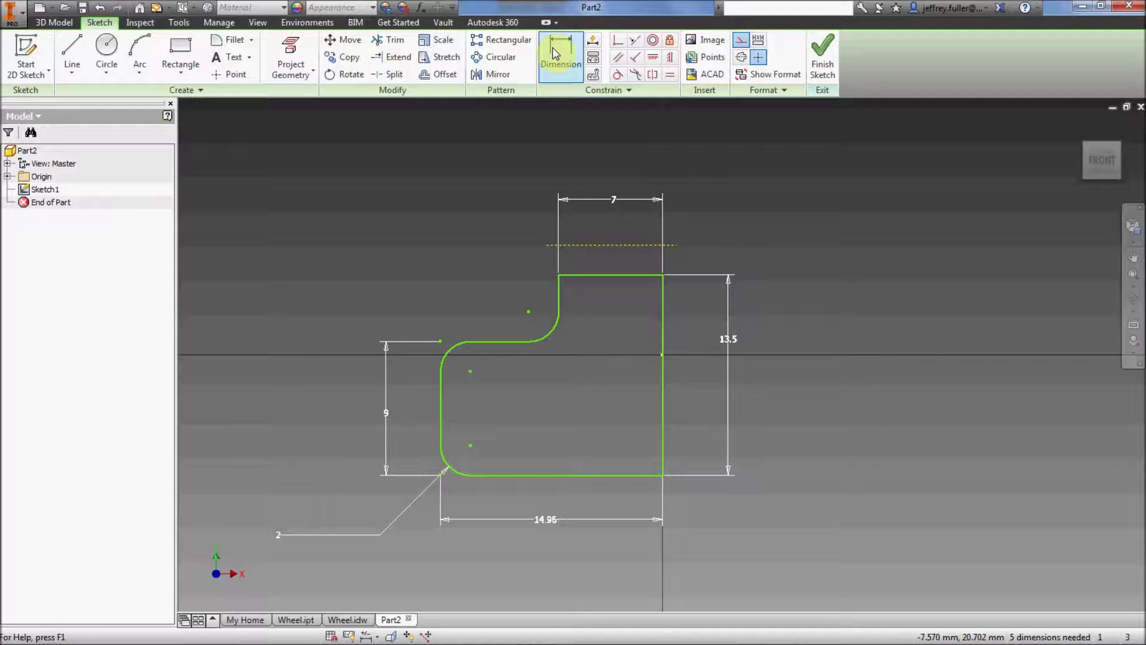
left_click(678, 244)
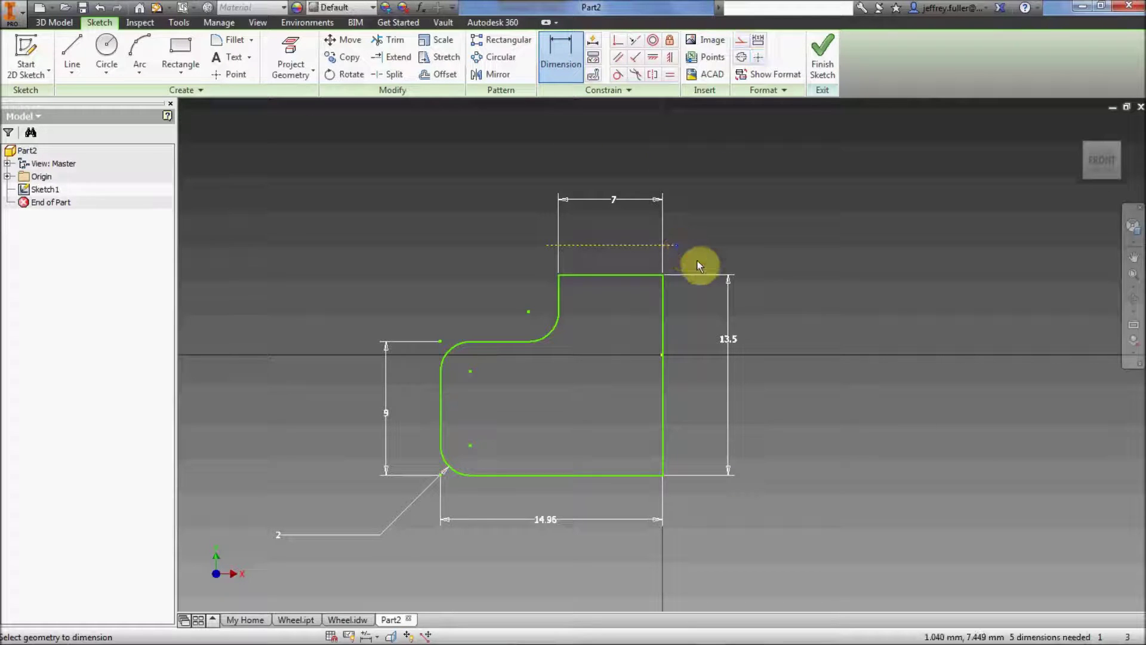
left_click(664, 274)
left_click(760, 262)
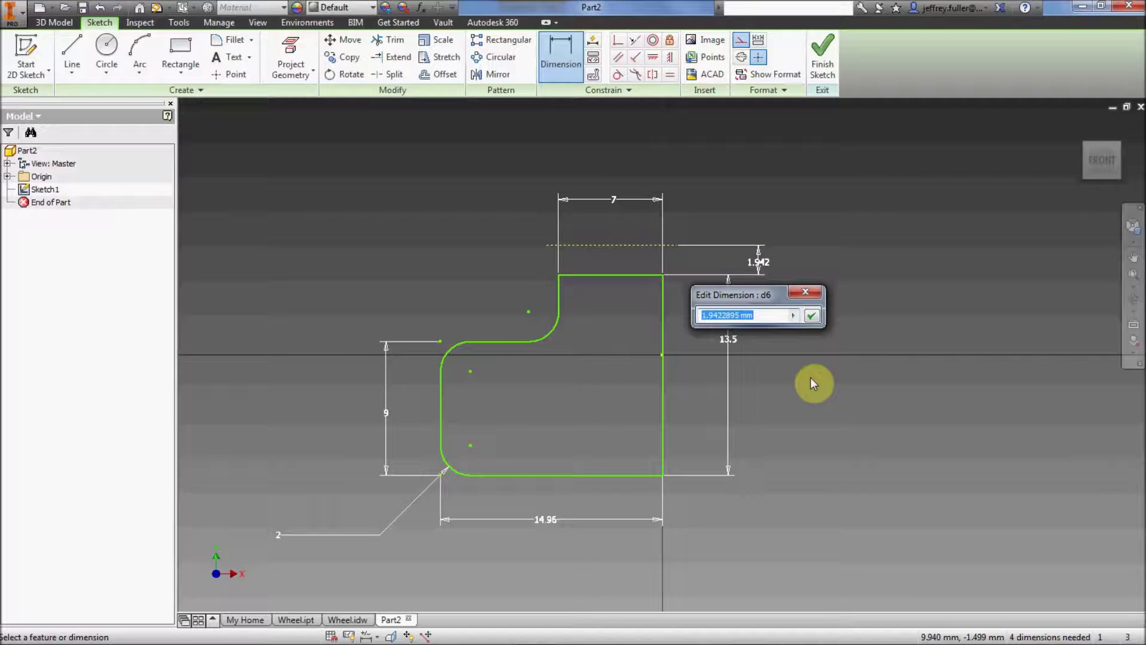
type("1.5")
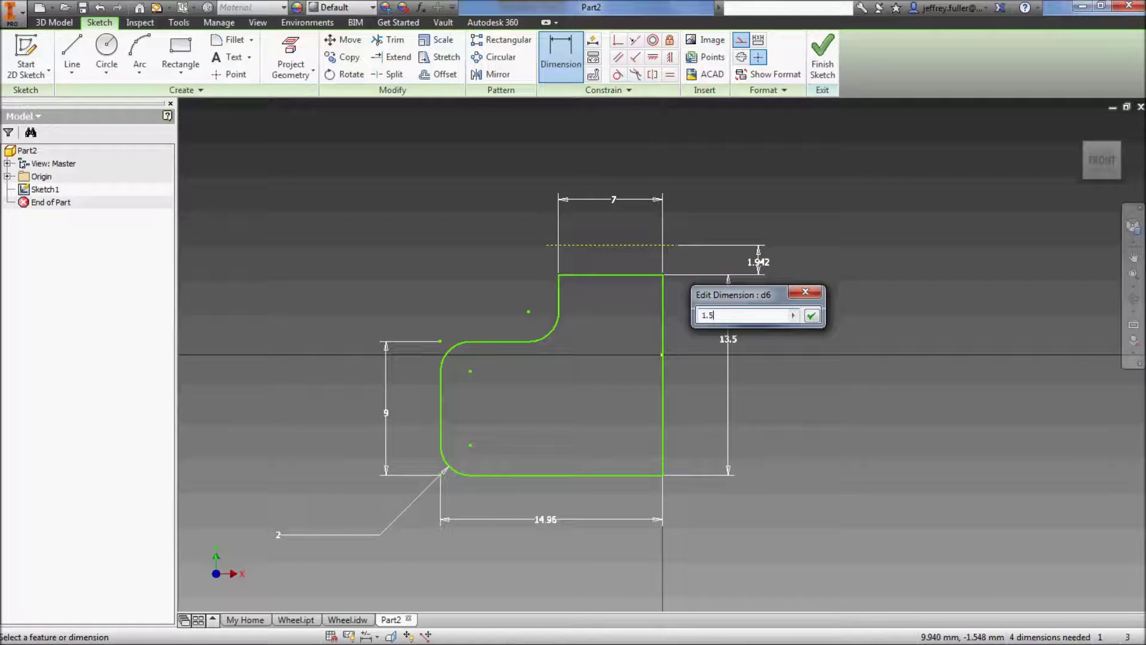
left_click(812, 316)
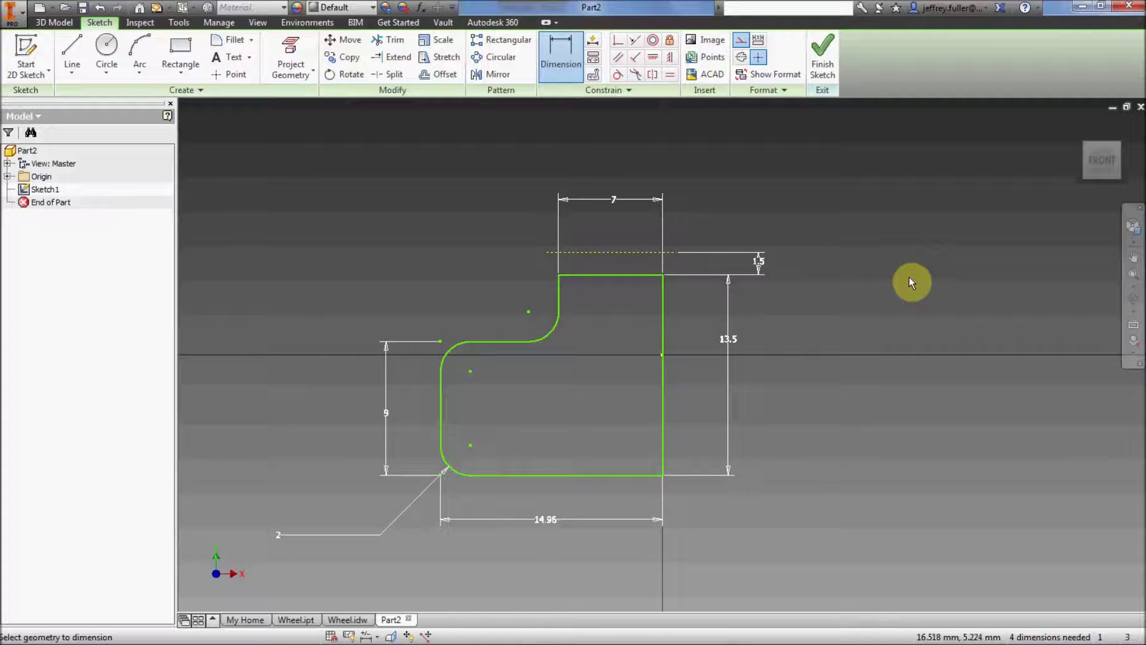
- Finish the sketch and revolve the profile around the centerline with Full extents as a solid
left_click(822, 56)
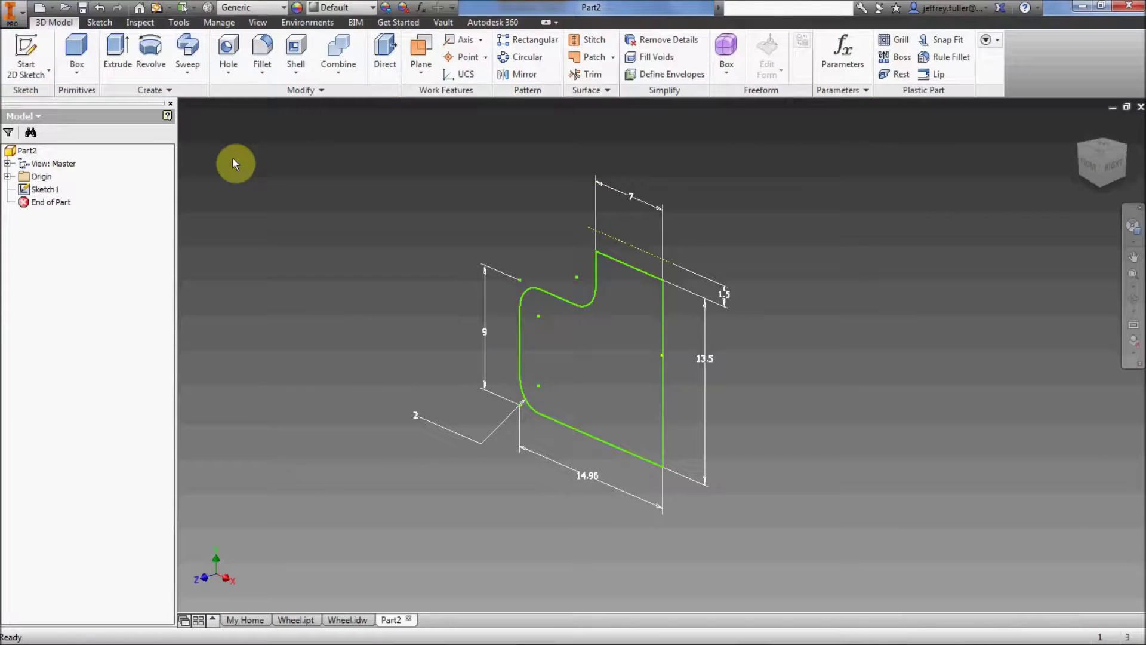
left_click(154, 58)
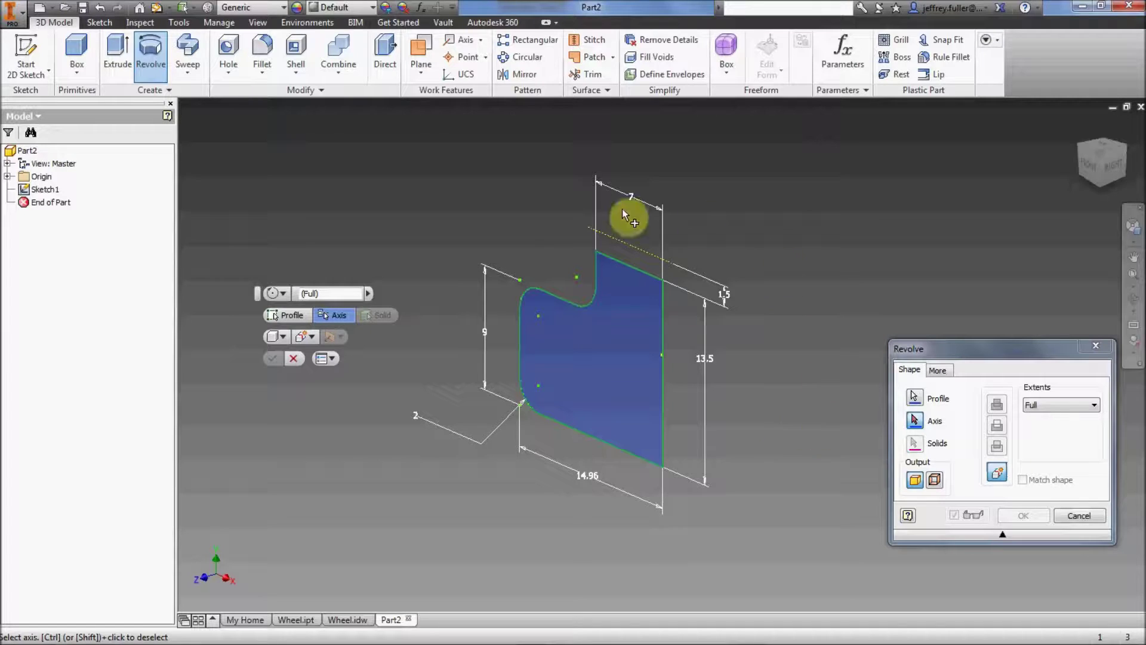
left_click(632, 247)
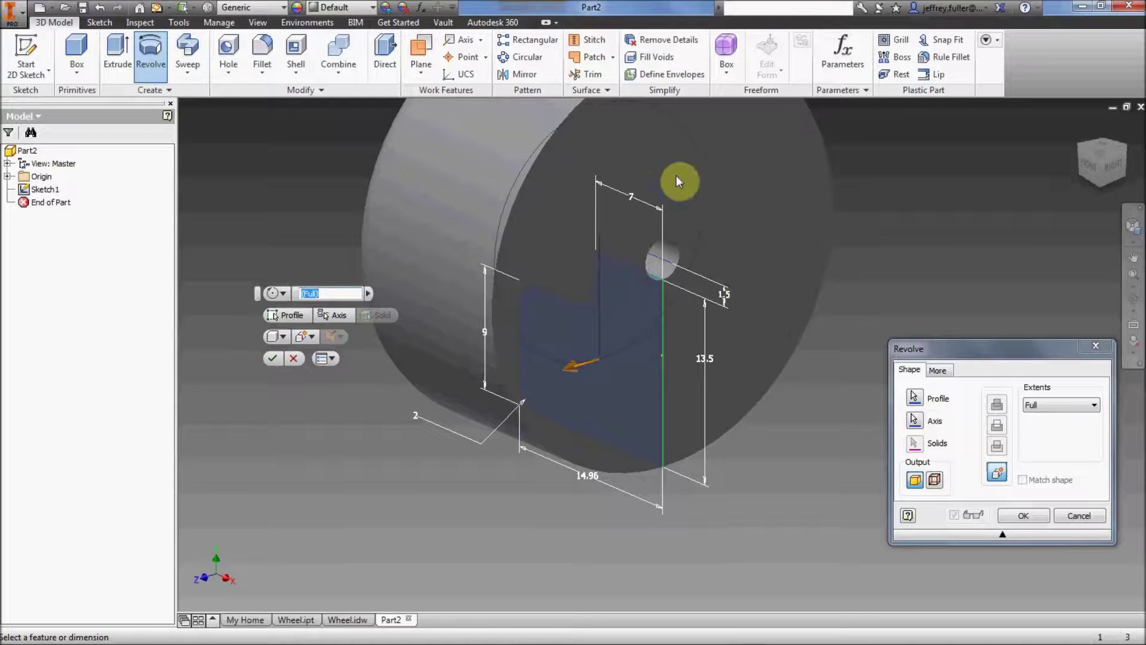
left_click(1058, 406)
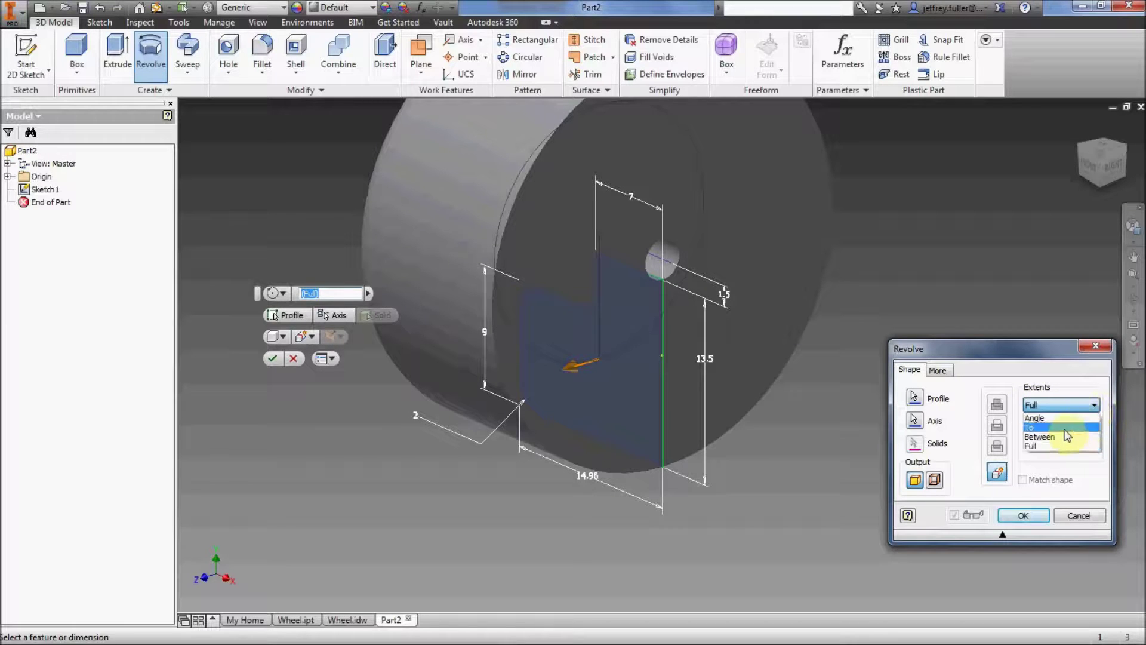
left_click(1085, 394)
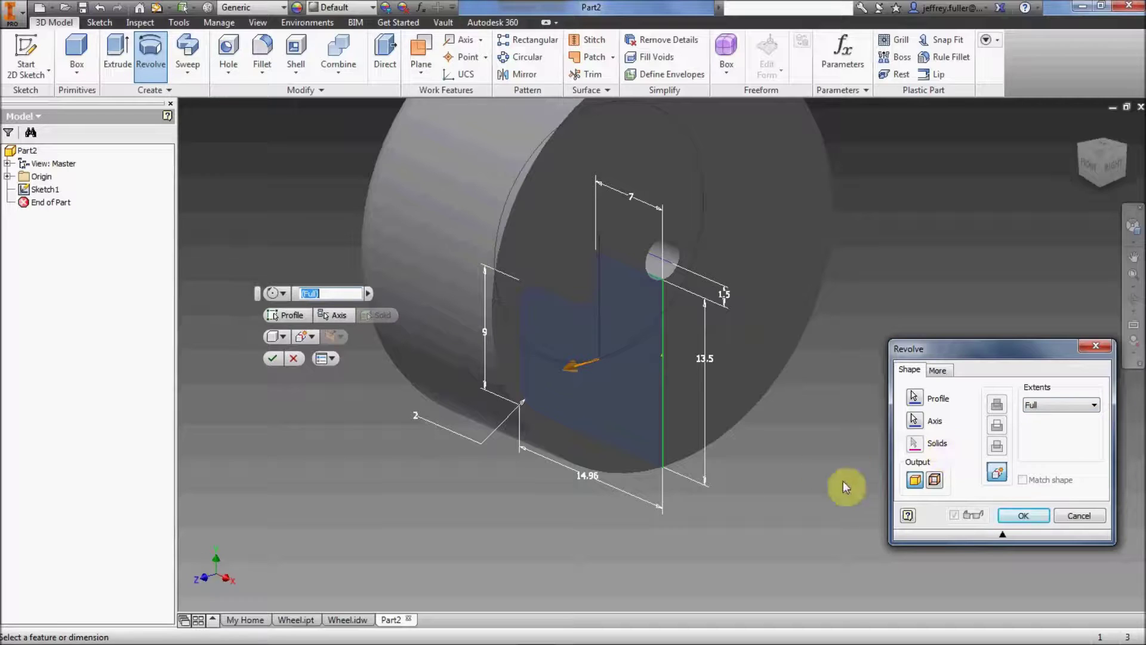
left_click(1024, 517)
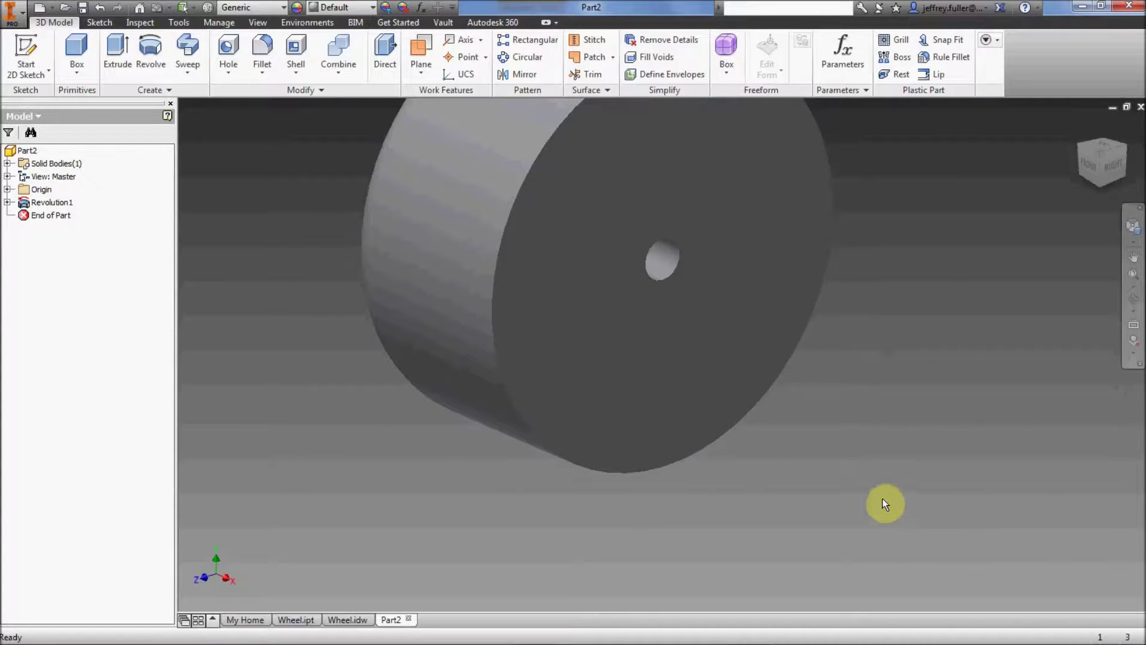
- Dimension the outer wall's thickness in the section view of Wheel.idw, placing the dimension above the overall width dimension
middle_click_drag(829, 499, 831, 527, "shift")
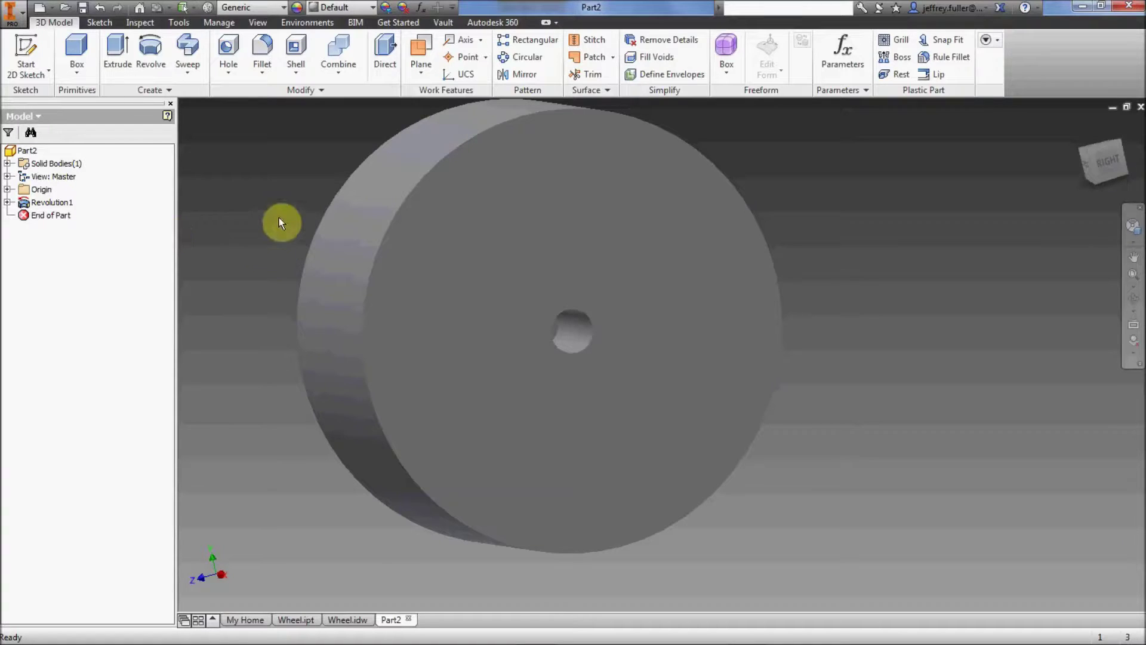
left_click(294, 46)
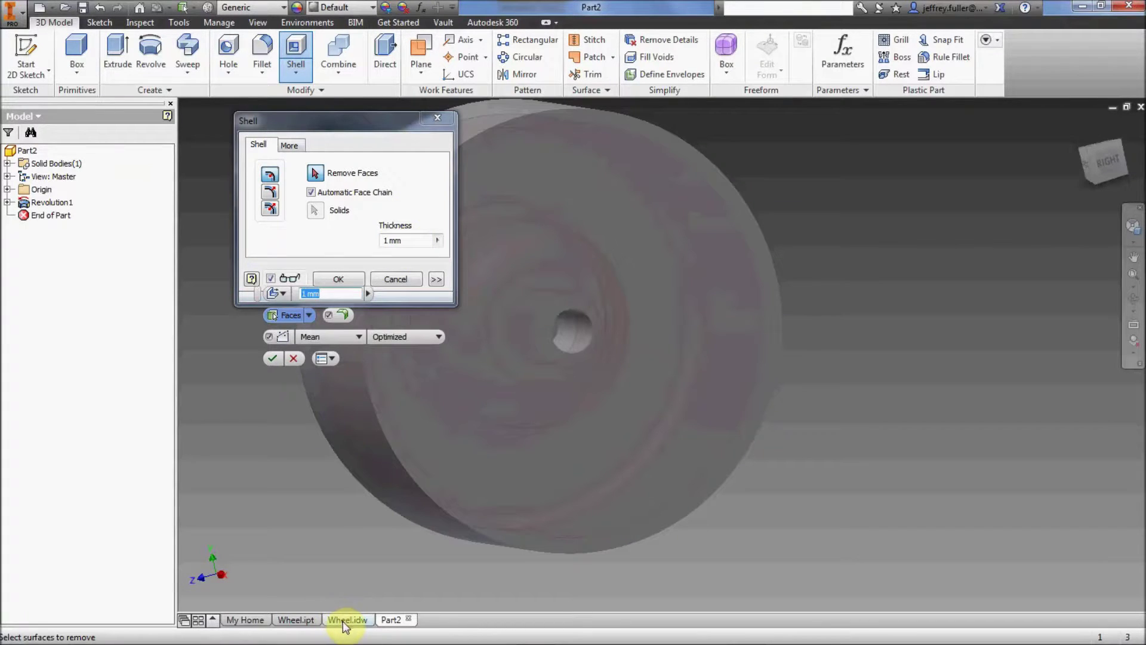
left_click(349, 620)
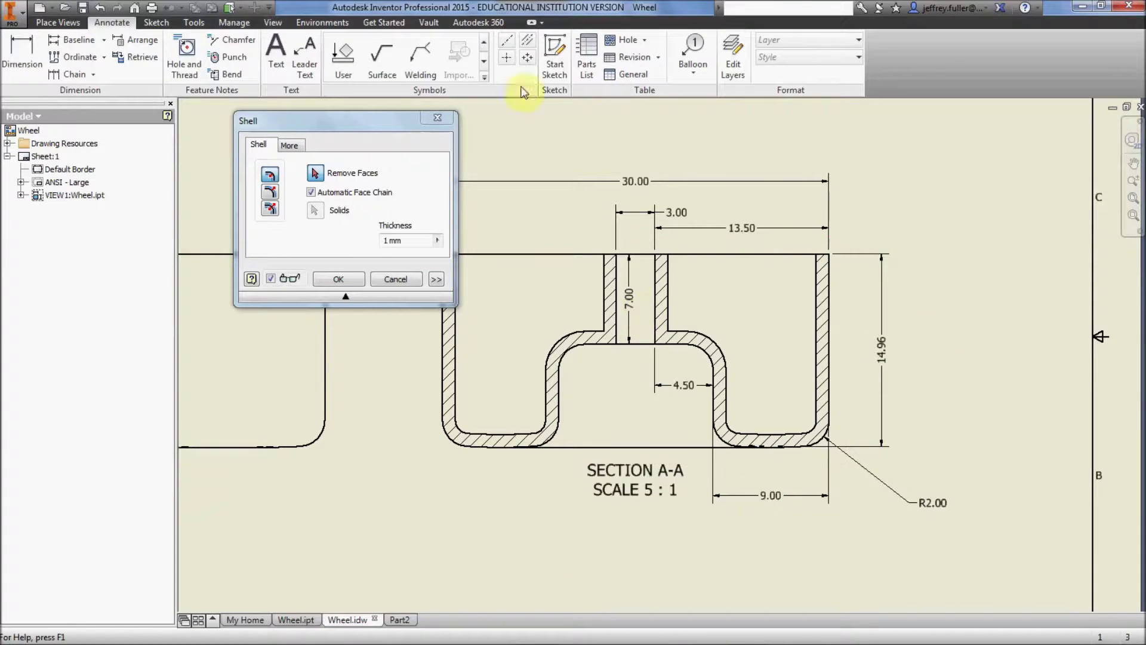
left_click(15, 47)
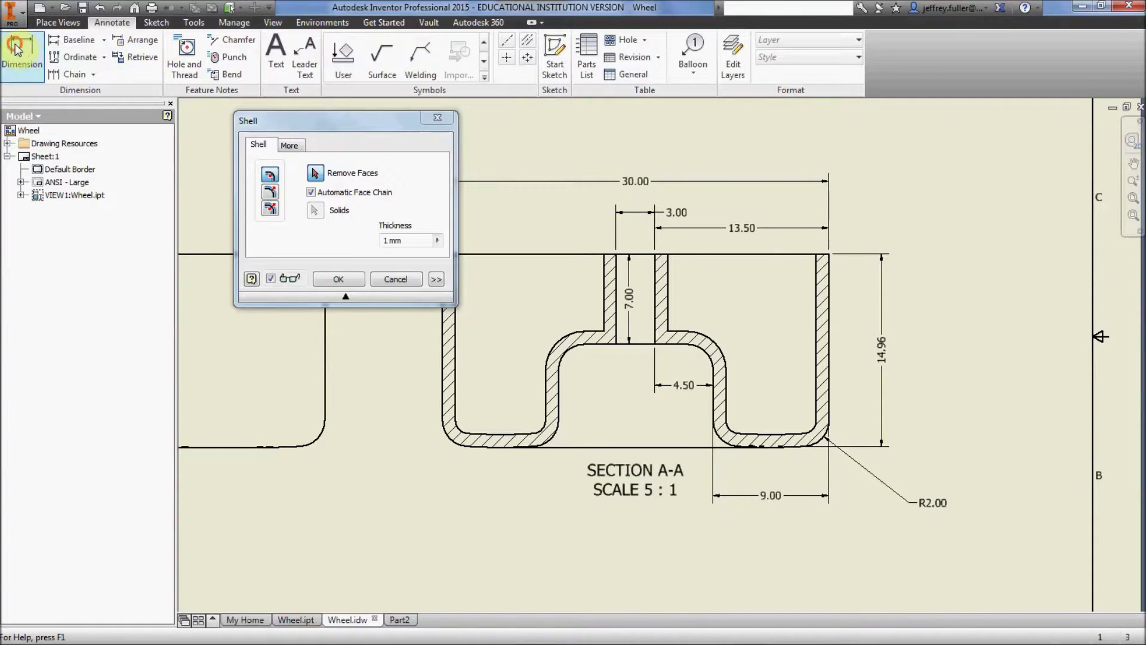
left_click(822, 251)
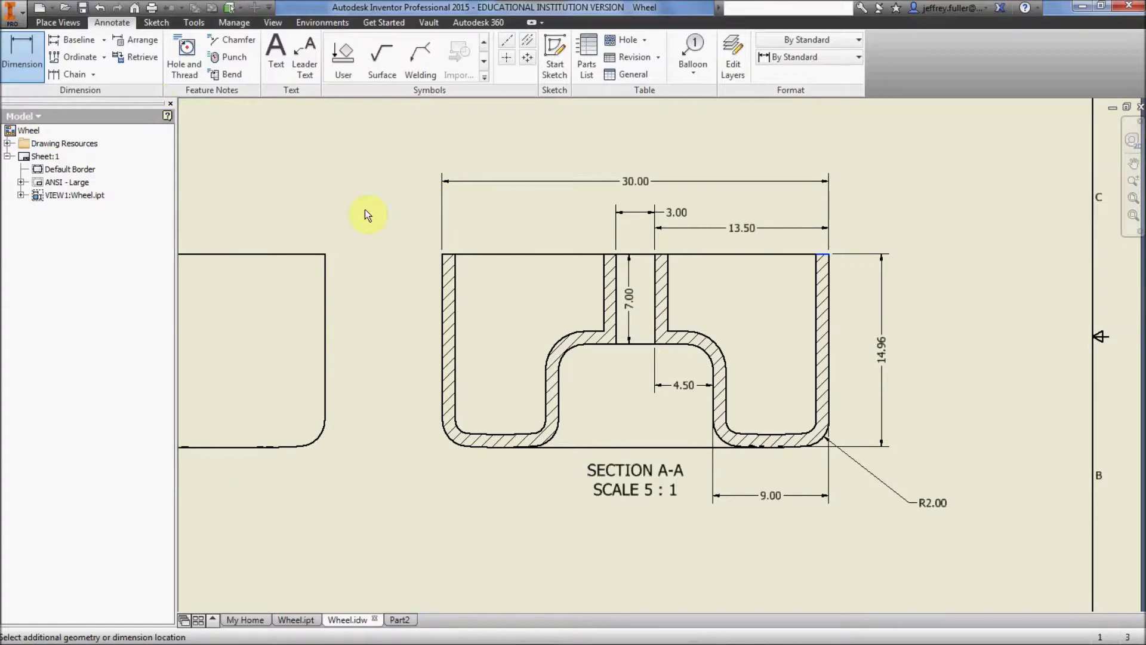
left_click(21, 57)
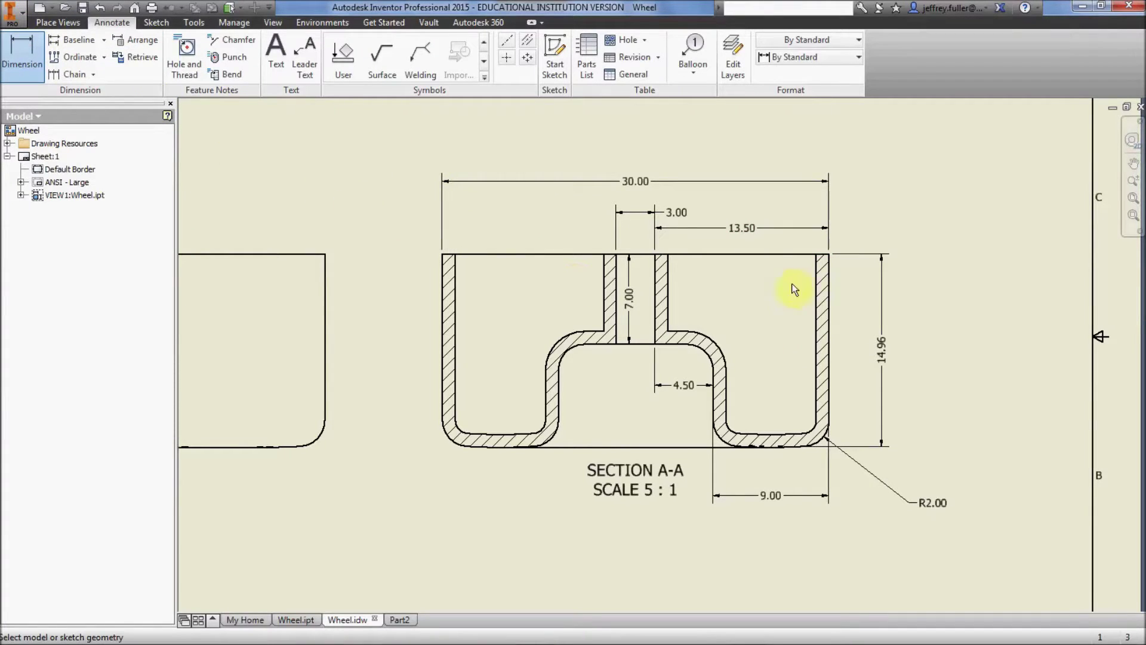
left_click(818, 256)
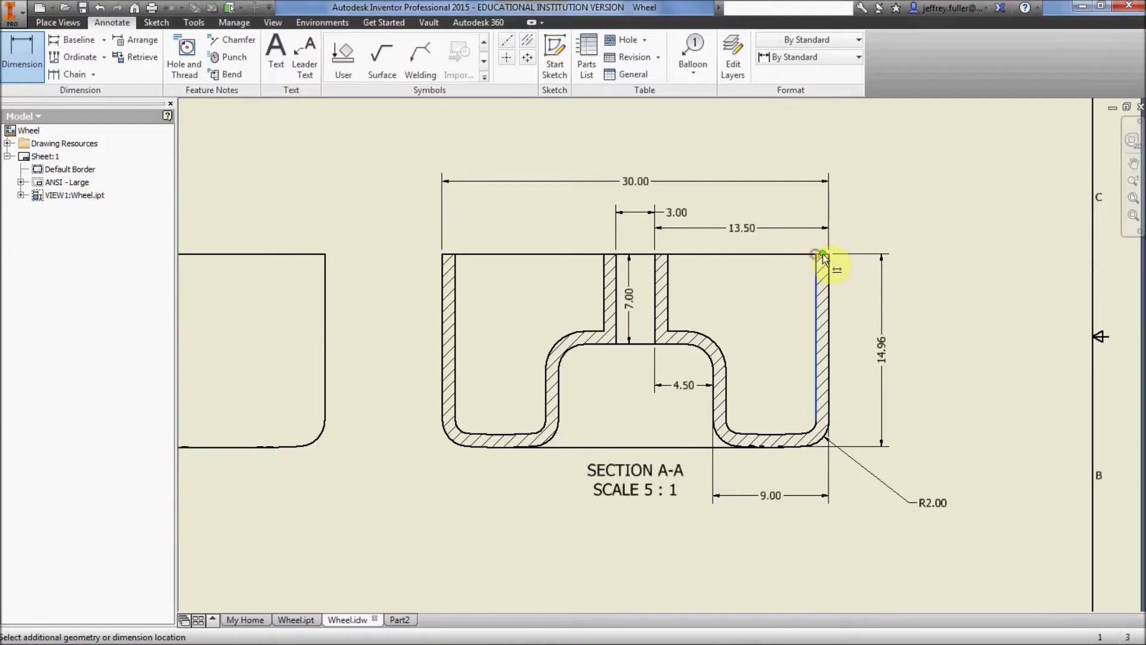
left_click(827, 226)
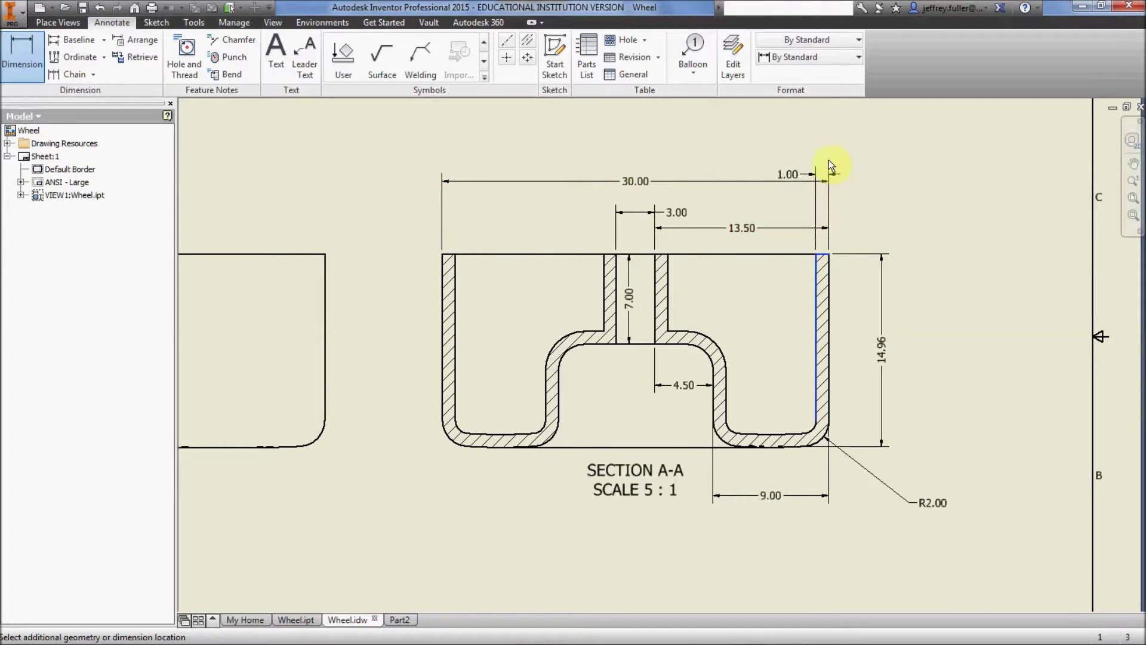
left_click(829, 150)
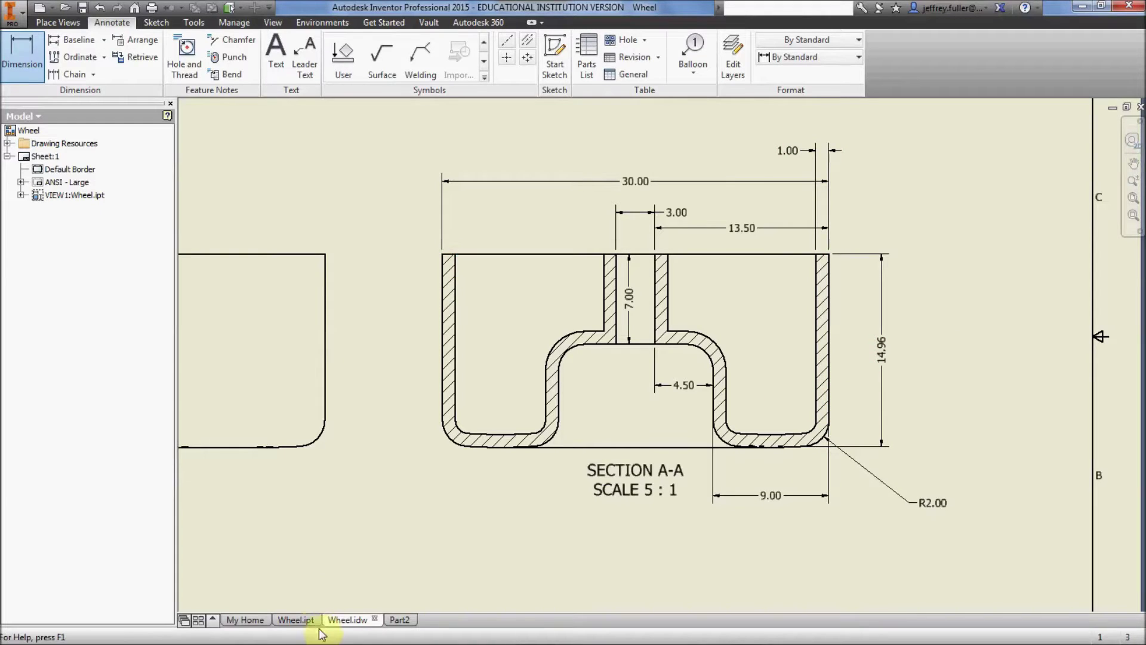
- Shell the wheel in Part2 with a 1 mm thickness, removing the large flat face around the bore
left_click(399, 619)
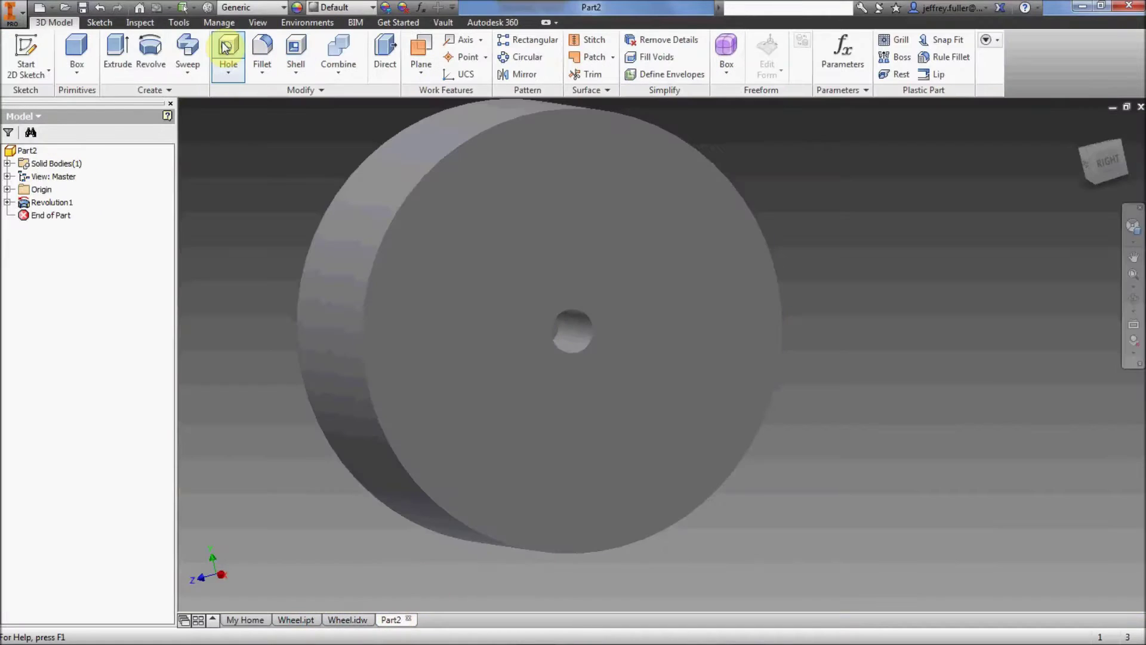
left_click(296, 51)
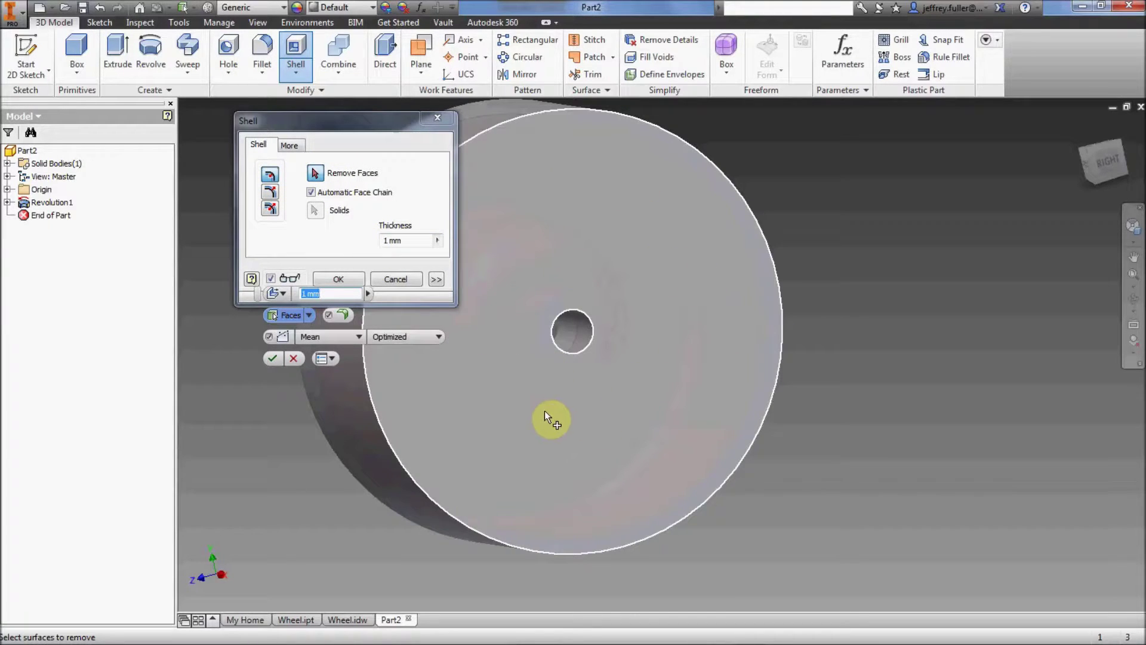
left_click(651, 269)
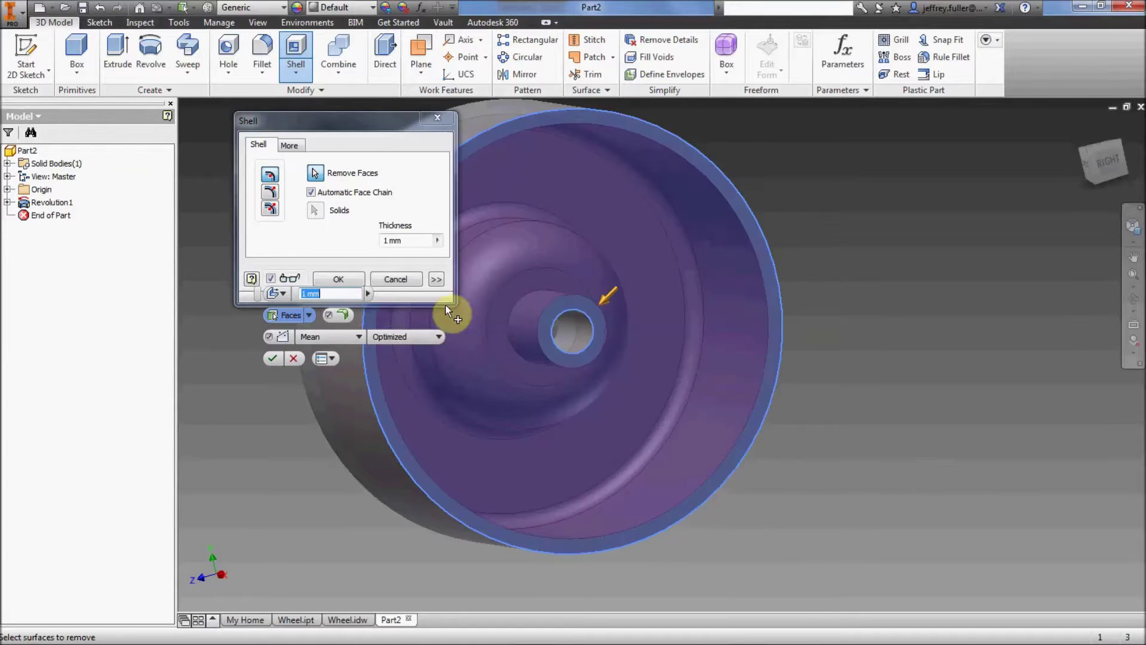
left_click(343, 280)
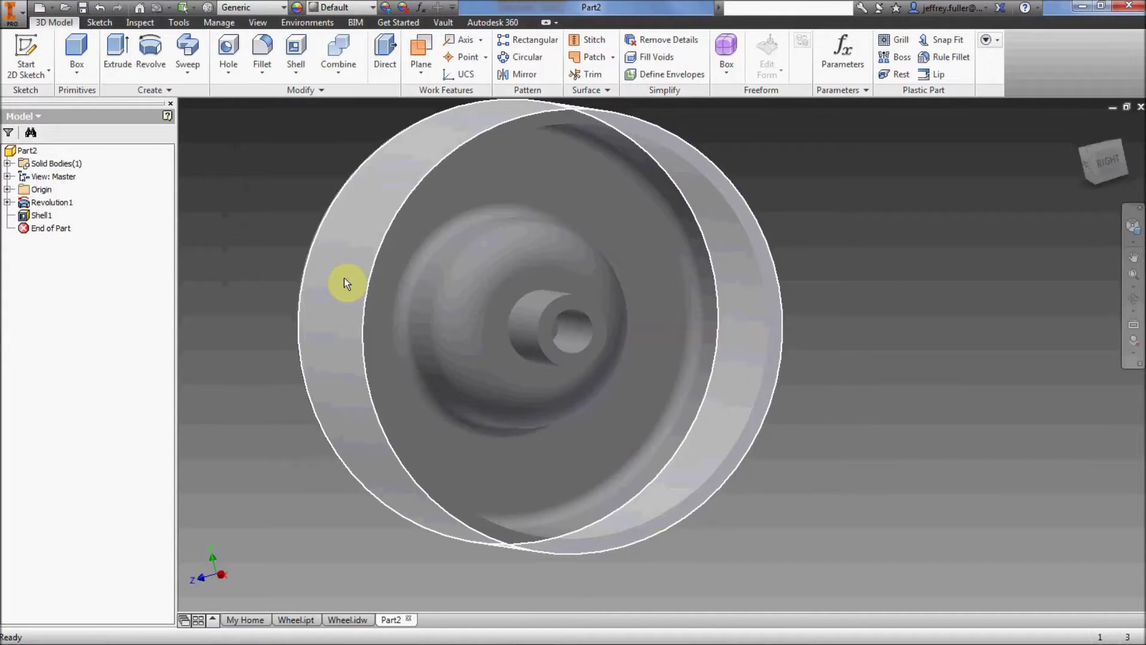
- Assign the Rubber material from the Inventor Material Library to the wheel part
middle_click_drag(261, 384, 358, 354, "shift")
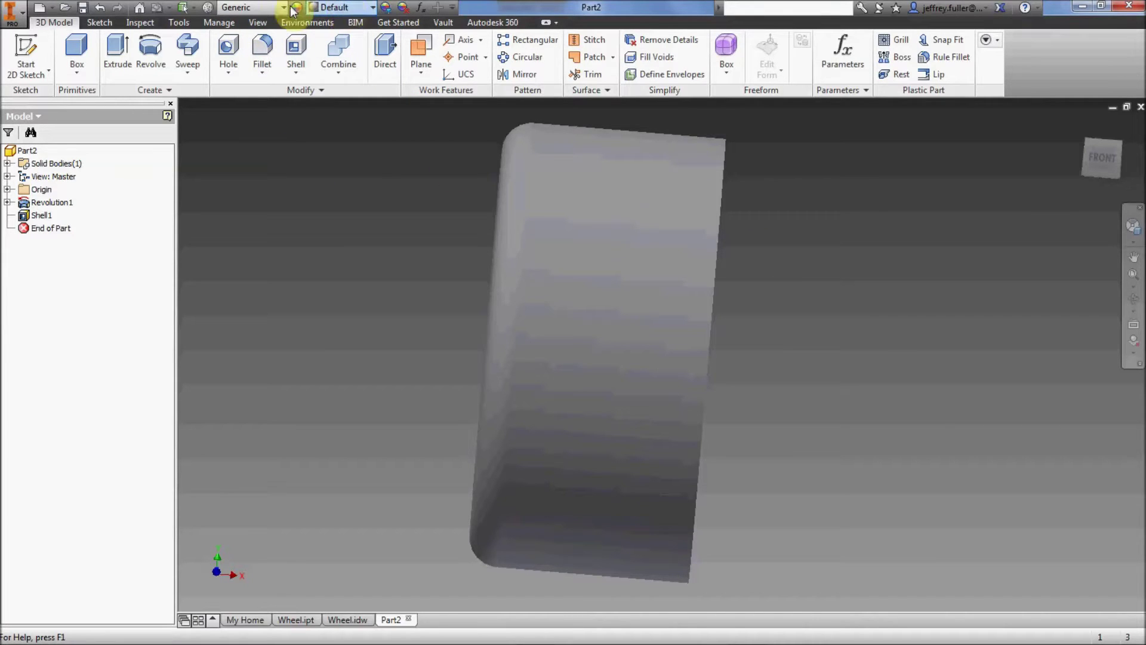
left_click(267, 6)
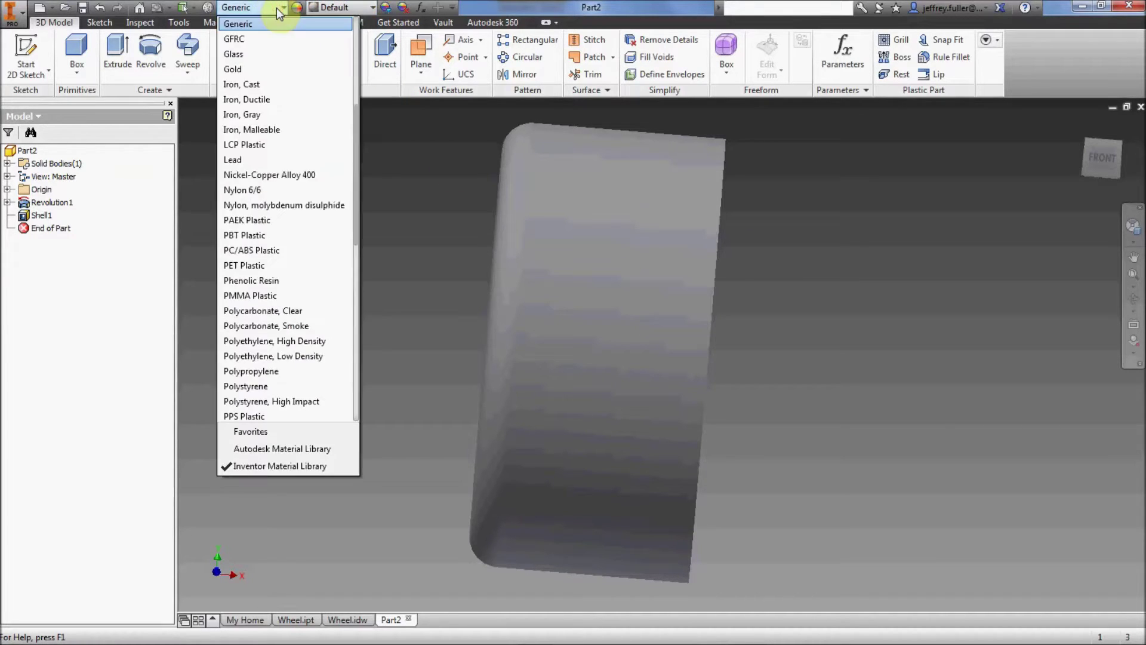
scroll(242, 327, "up", 5)
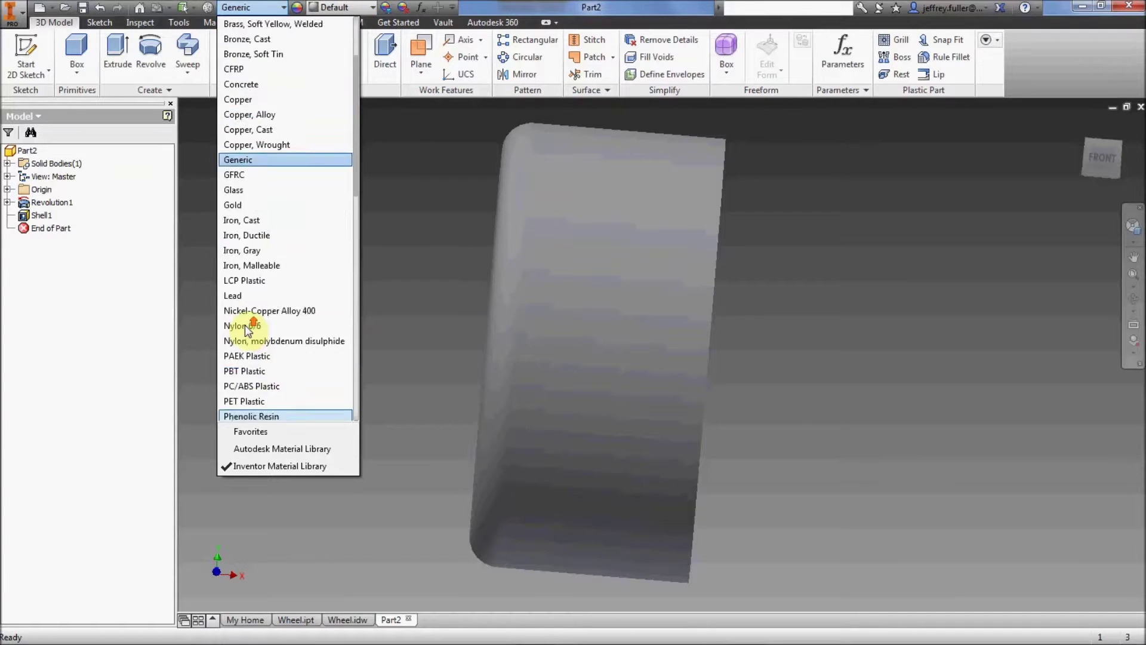
scroll(248, 327, "down", 12)
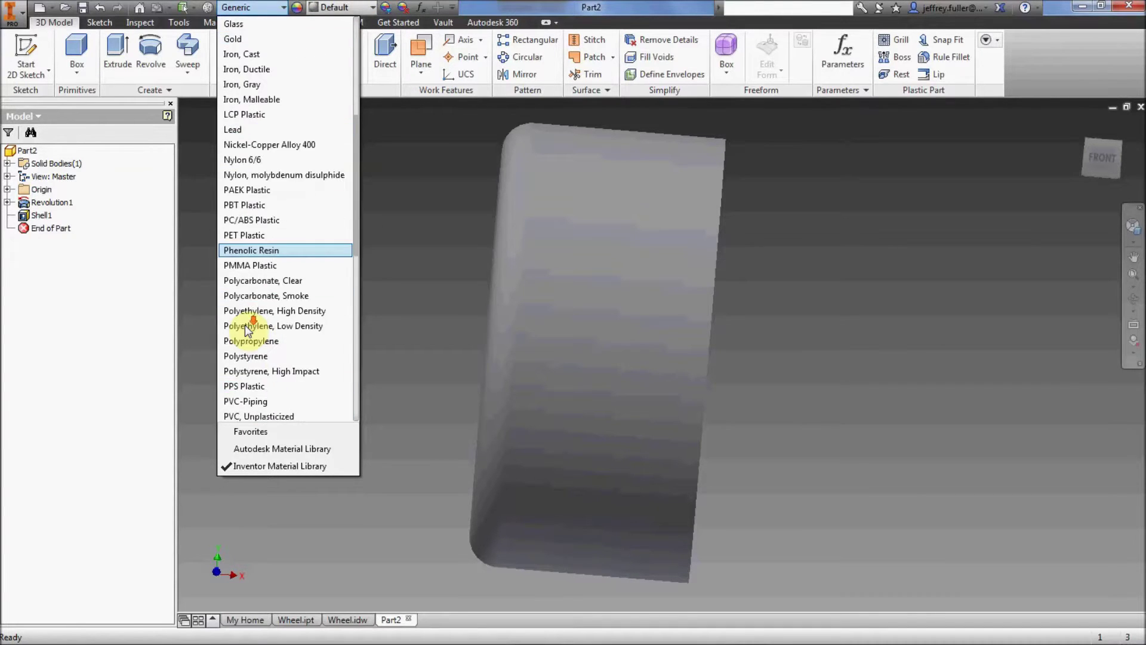
scroll(259, 292, "down", 3)
scroll(257, 238, "up", 4)
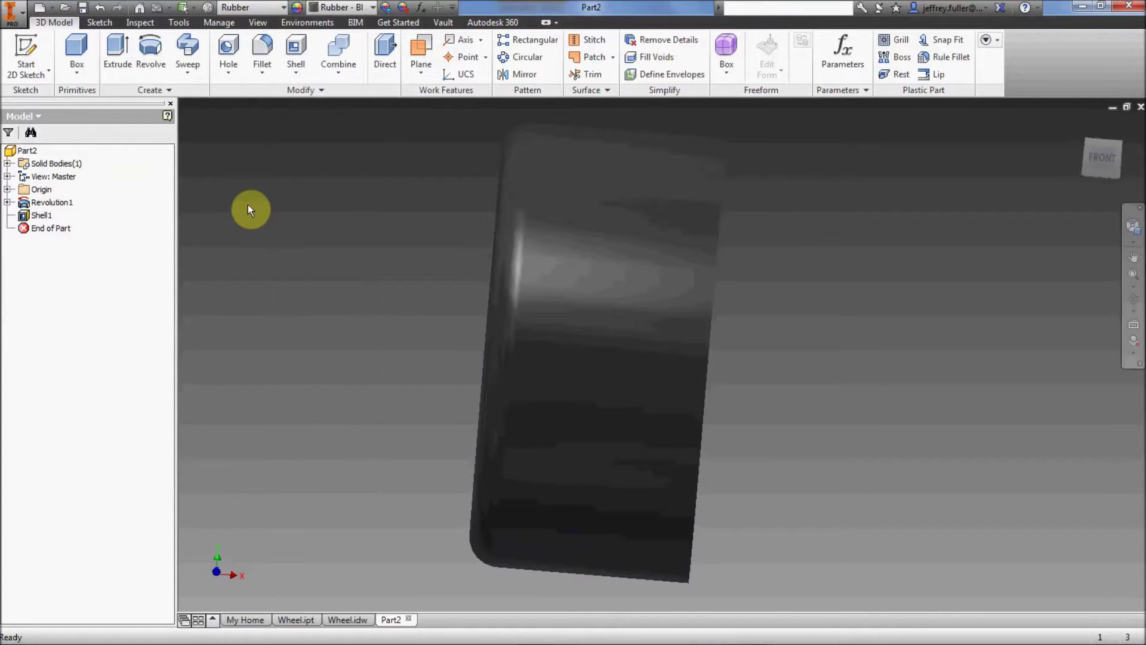
- Change the wheel's appearance to Black from the Inventor Material Library
middle_click_drag(404, 386, 461, 391, "shift")
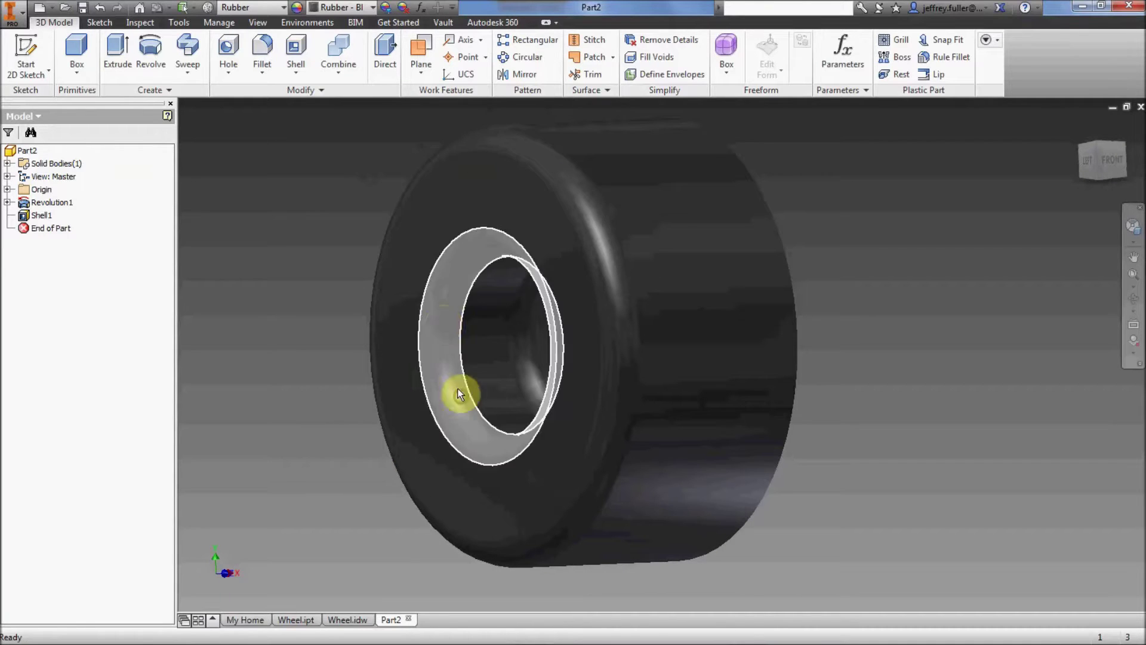
left_click(365, 9)
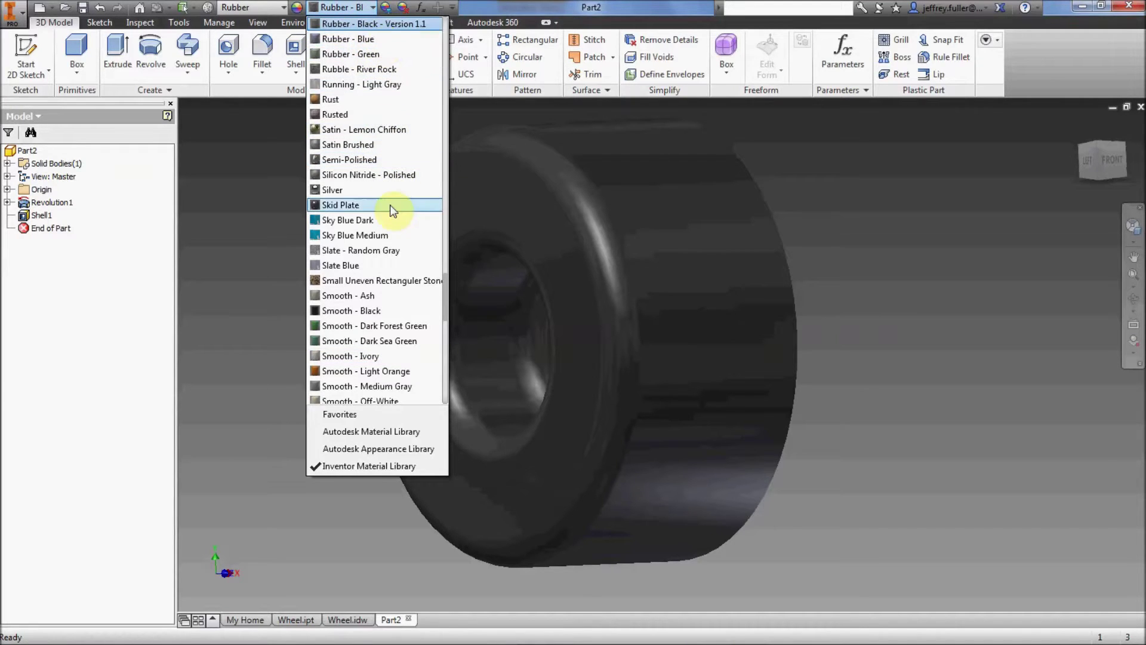
scroll(394, 203, "down", 9)
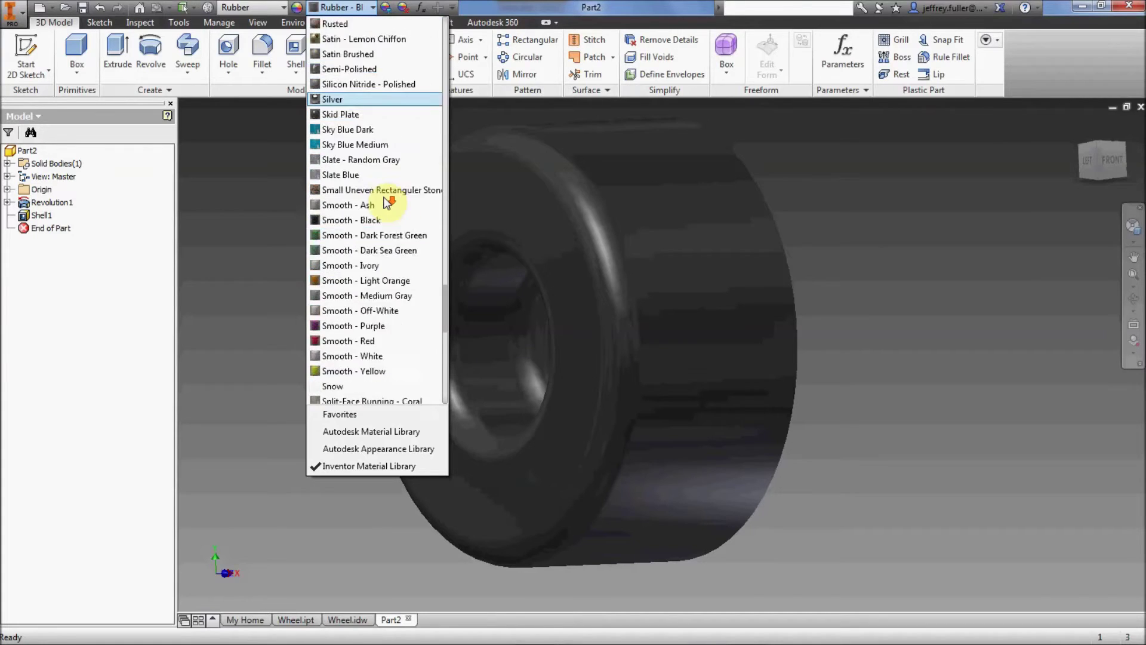
left_click_drag(446, 332, 451, 24)
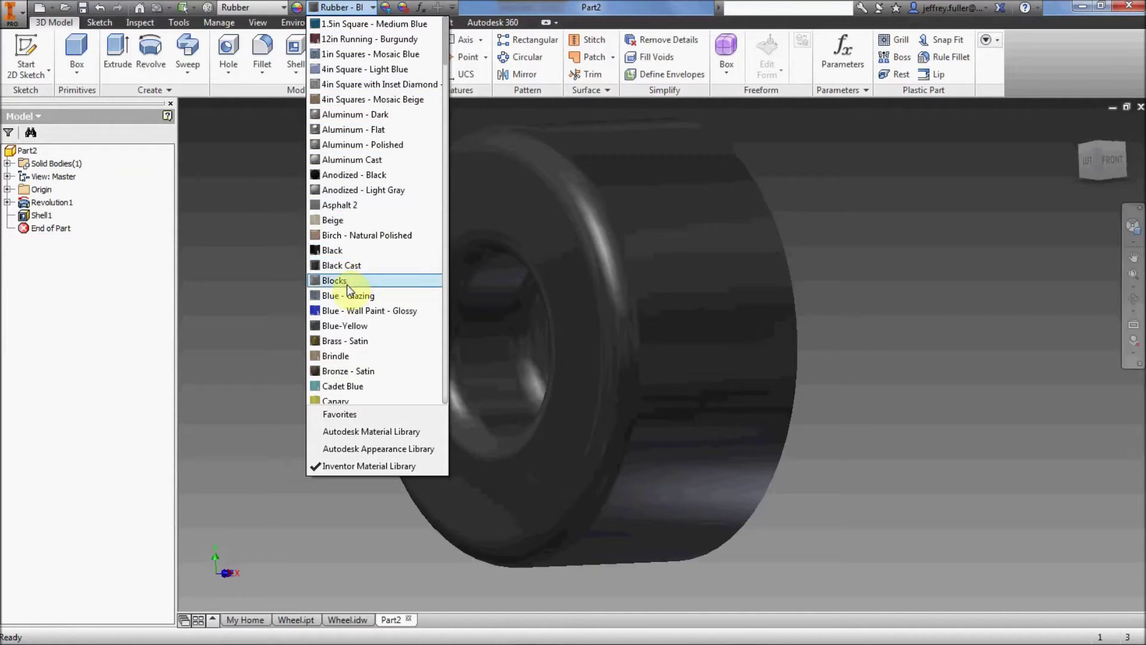
left_click(326, 251)
middle_click_drag(546, 374, 564, 314, "shift")
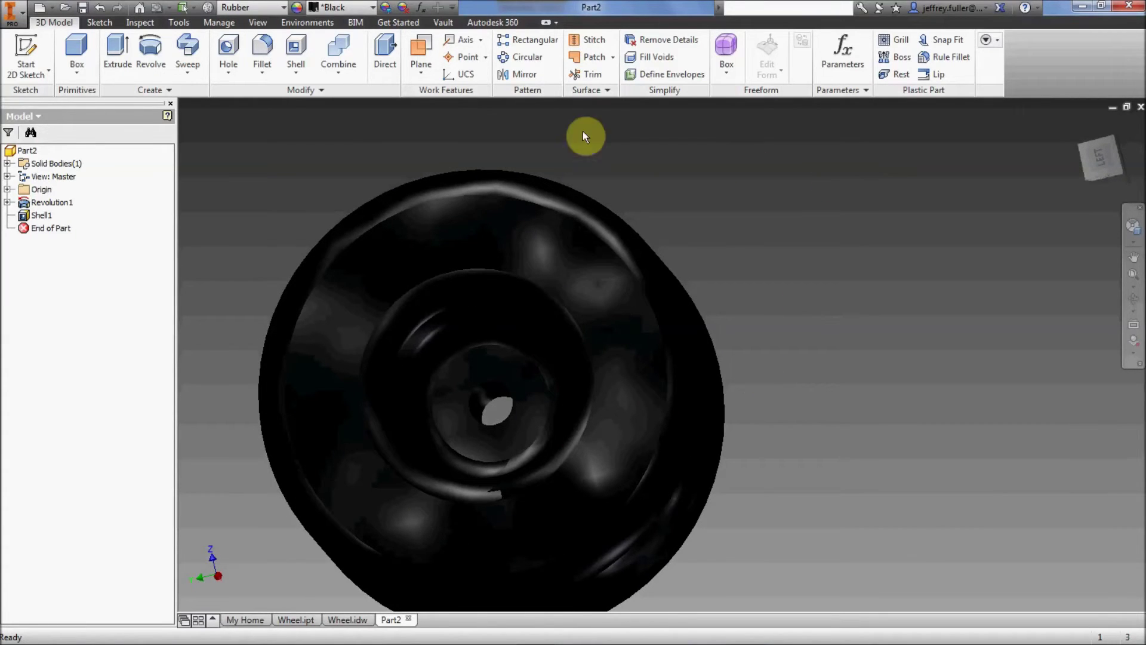
- Save the part as Wheel2 in the F1 Racer 2 folder as an Autodesk Inventor part file
left_click(84, 12)
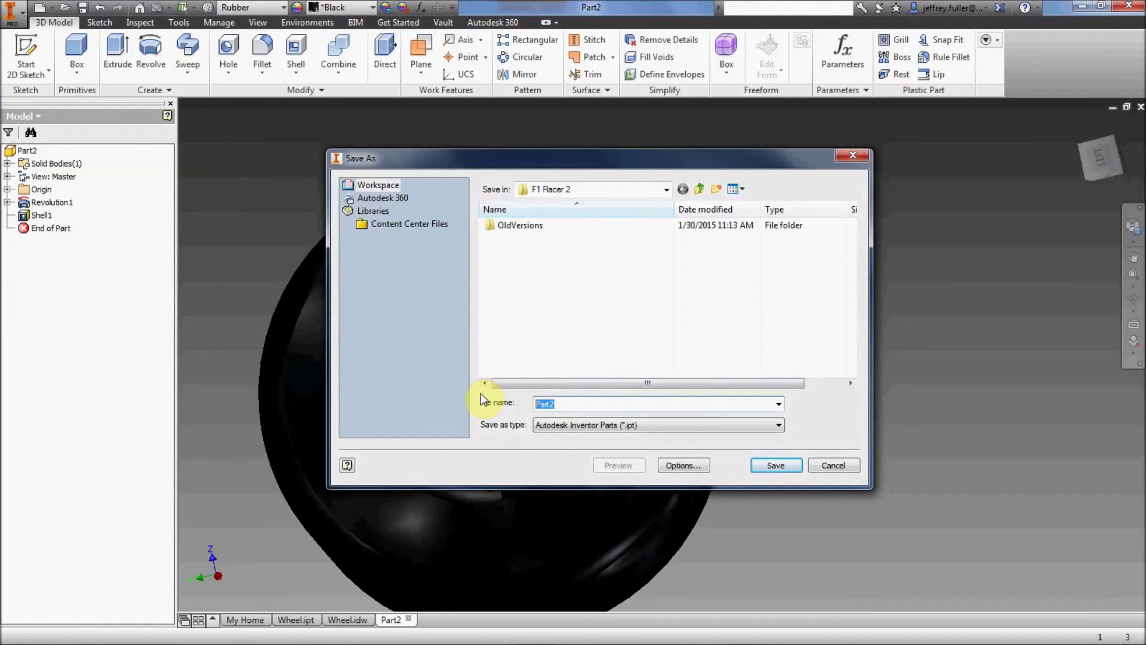
type("Wheel")
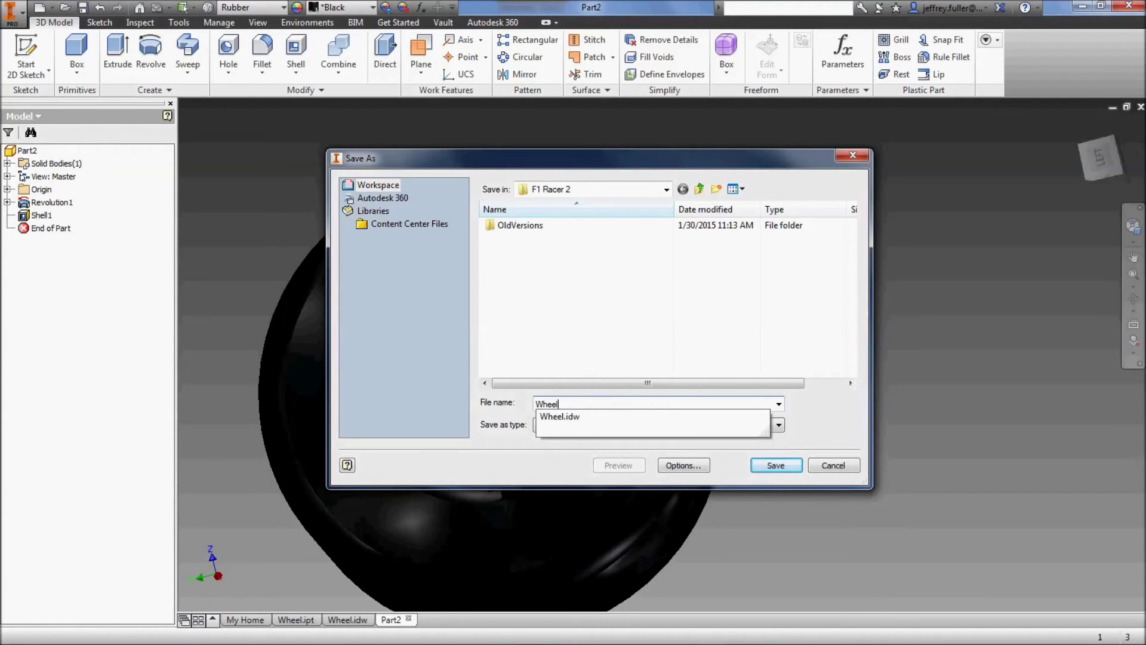
type("2")
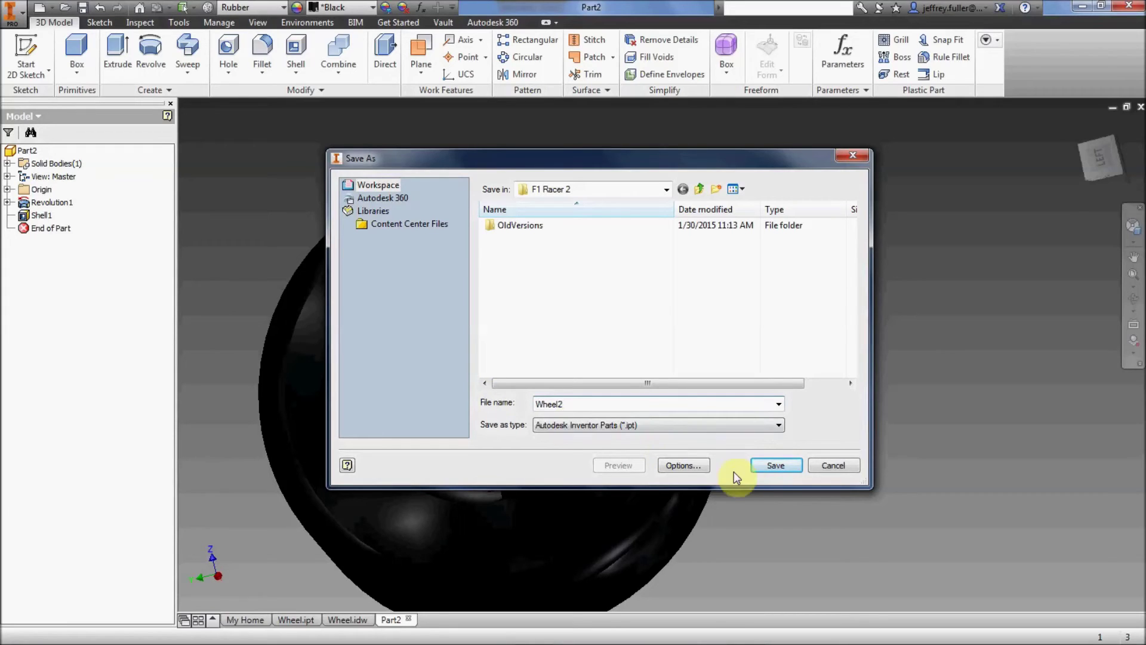
left_click(782, 466)
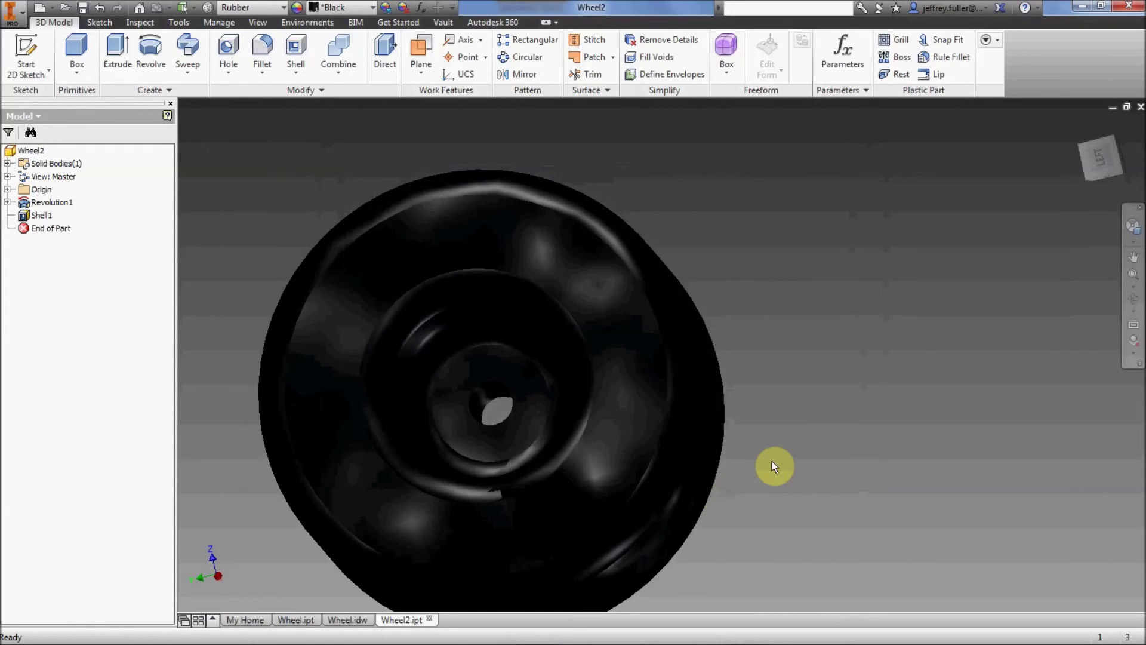
middle_click_drag(833, 481, 776, 493, "shift")
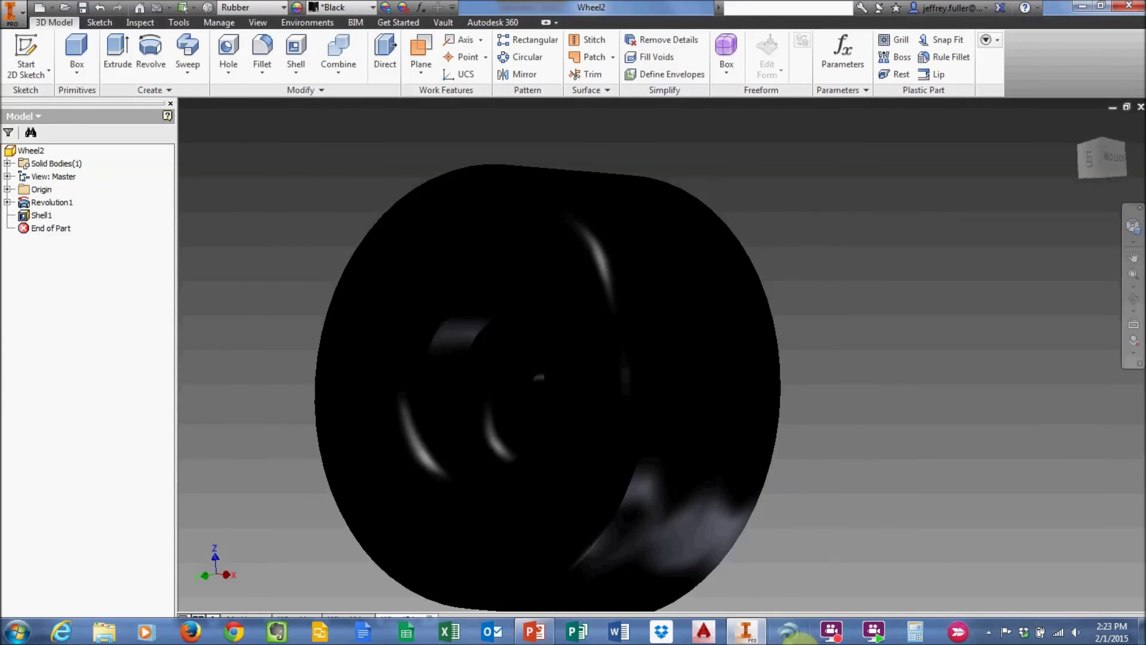
left_click(828, 633)
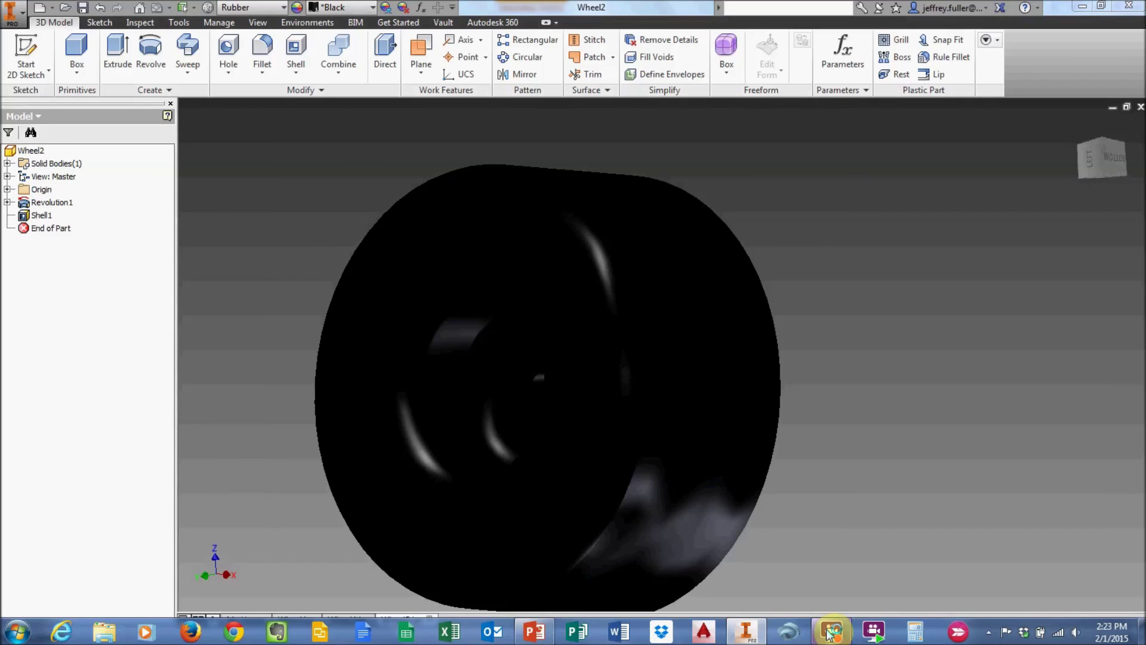
left_click(642, 376)
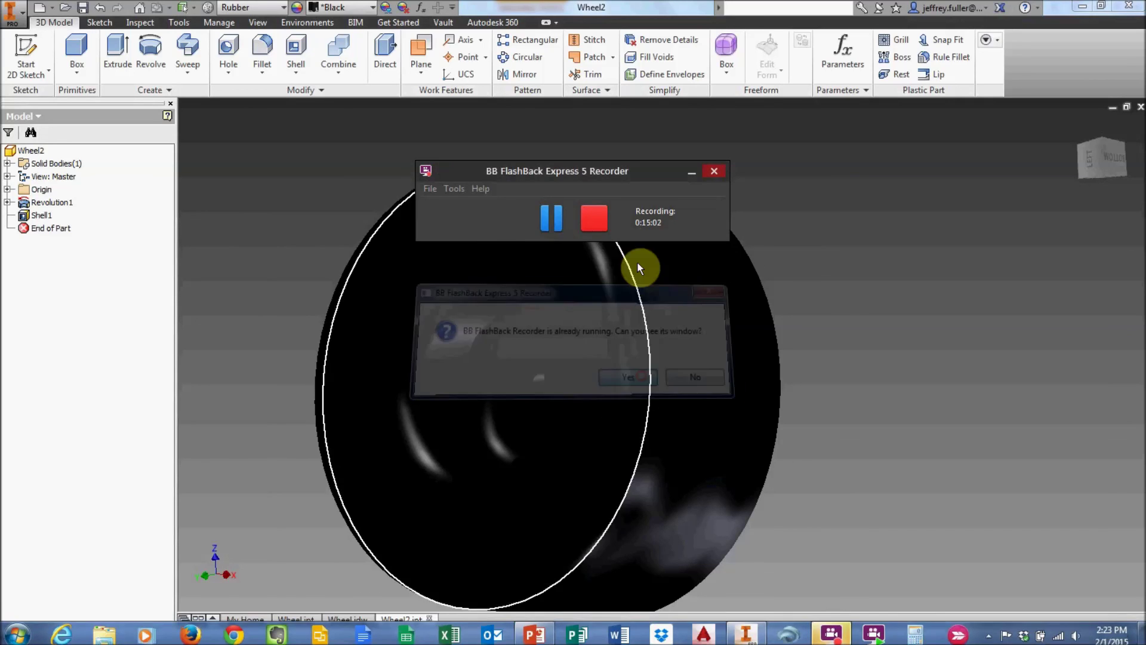